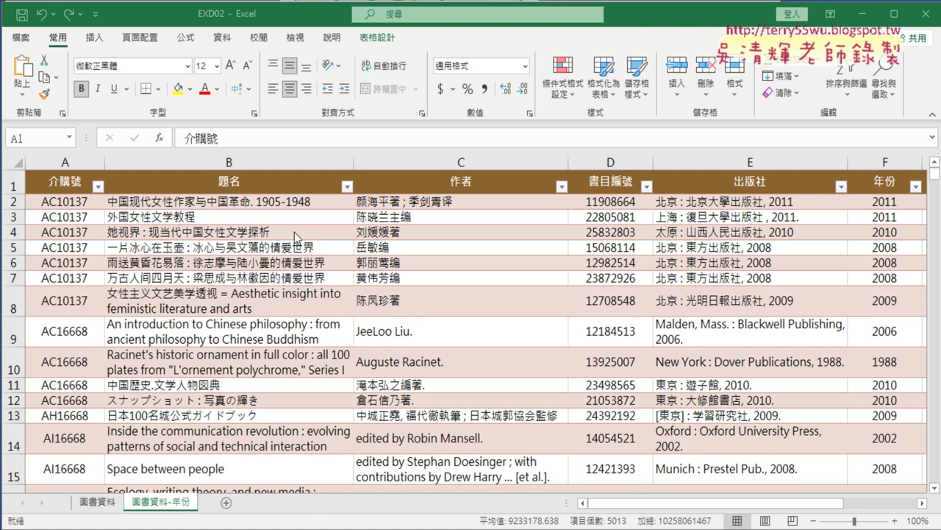
Select the whole book table from A1 through row 557.
key("ctrl+a")
left_click(67, 180)
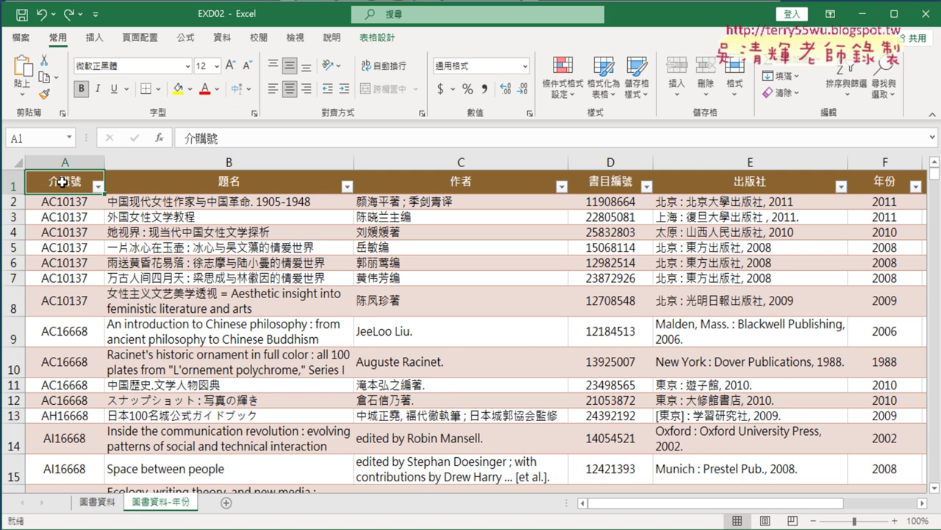
key("ctrl+shift+Right")
key("ctrl+shift+Down")
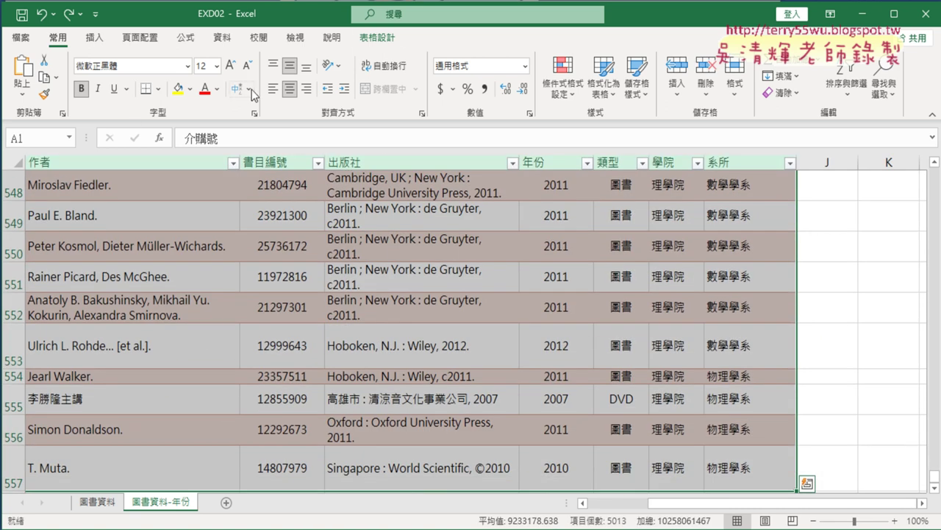
Clear the table style and convert the table to a normal range.
left_click(378, 38)
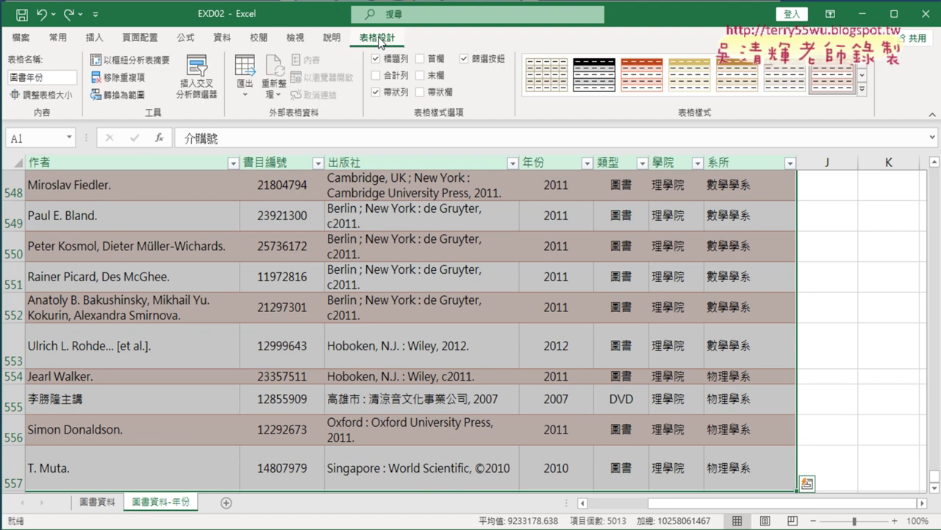
left_click(863, 91)
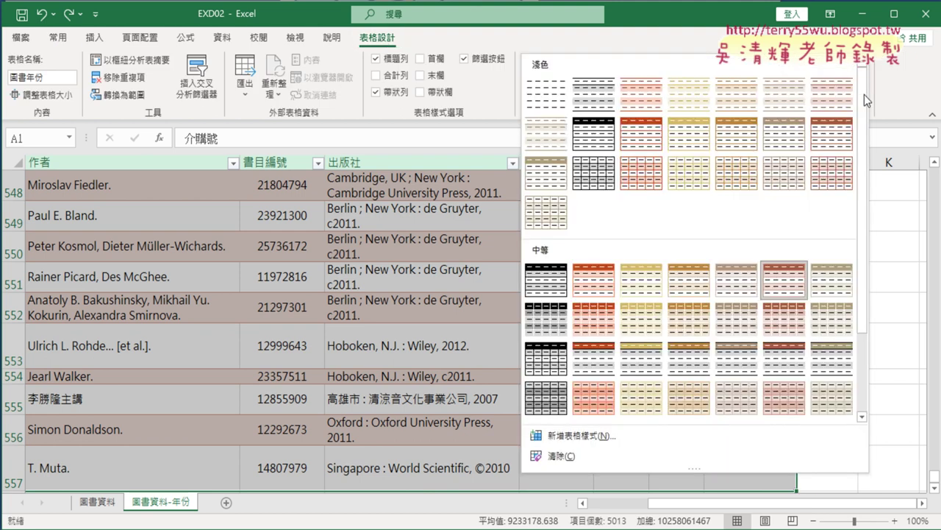
left_click(549, 457)
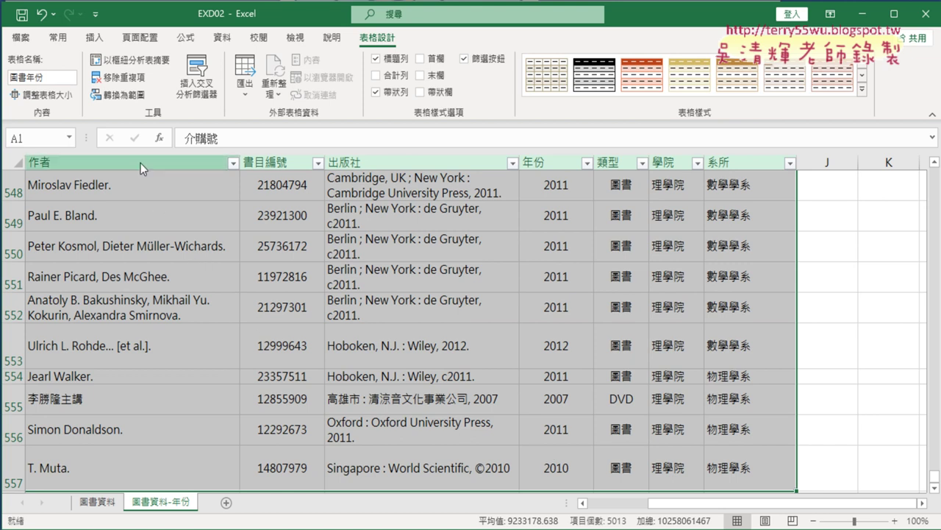
left_click(121, 99)
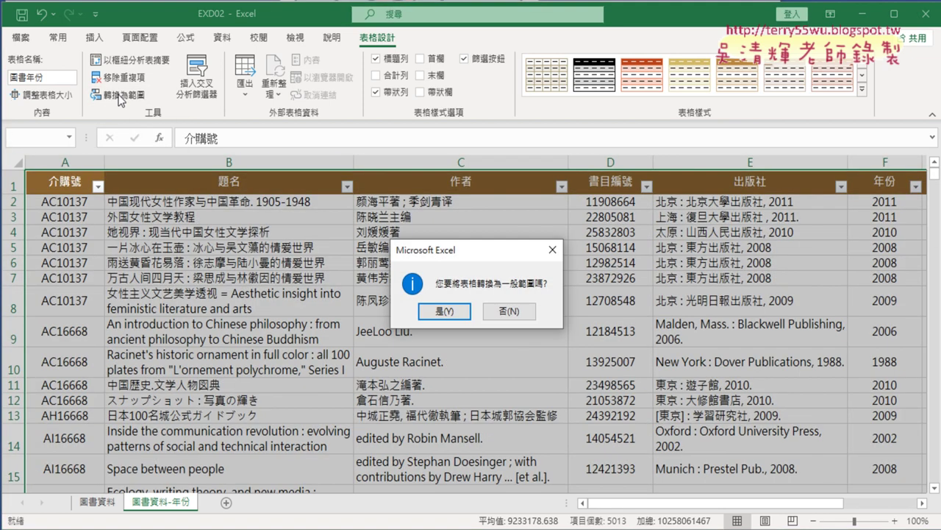
left_click(446, 311)
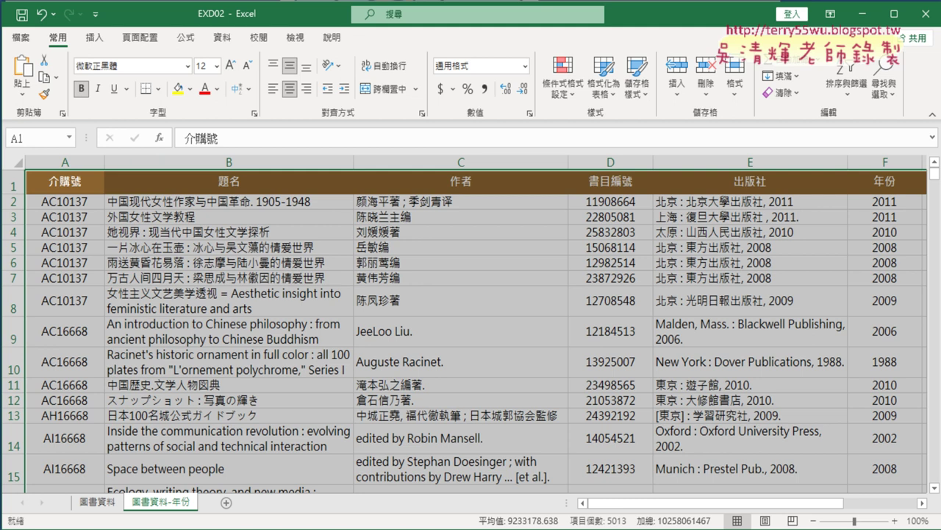
Switch to the task PDF and scroll to the page 11 conditions.
key("alt+Tab")
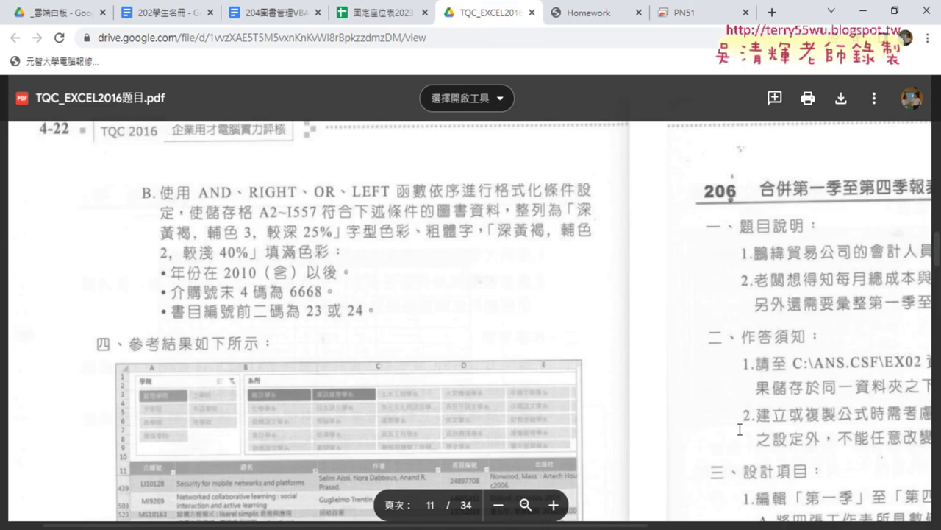
scroll(738, 423, "up", 2)
scroll(736, 409, "up", 3)
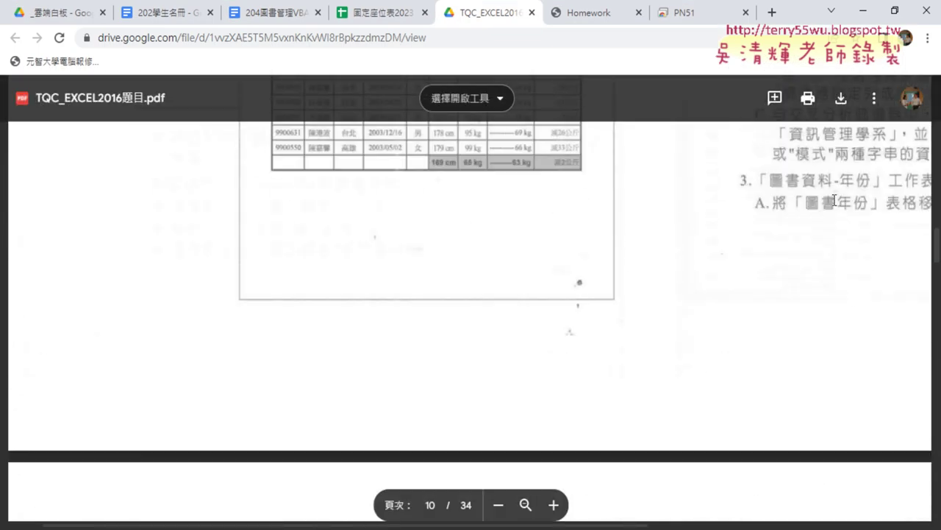
scroll(834, 200, "down", 2)
scroll(733, 321, "down", 4)
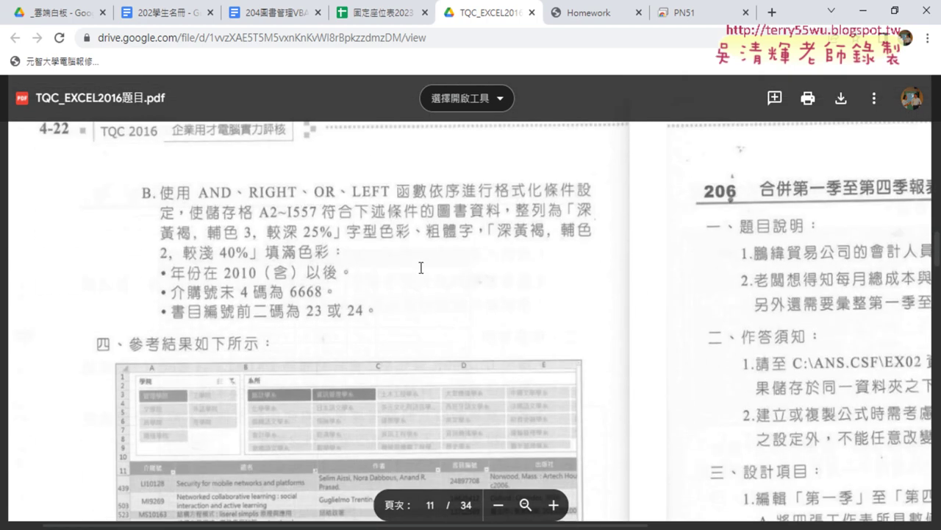
scroll(428, 268, "down", 2)
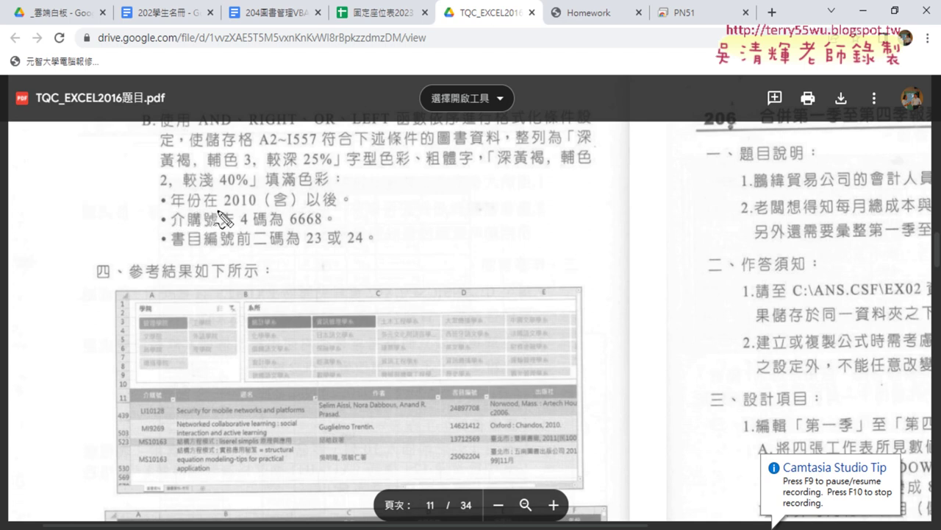
Underline 2010, 年份, 6668 and 23 in red, and bracket the three conditions.
left_click_drag(216, 211, 290, 206)
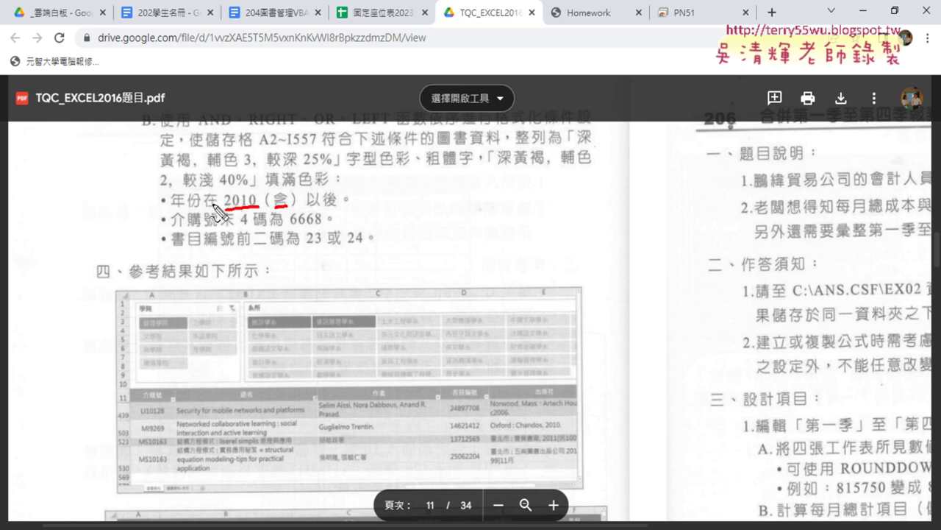
left_click_drag(173, 206, 200, 206)
left_click_drag(291, 226, 321, 225)
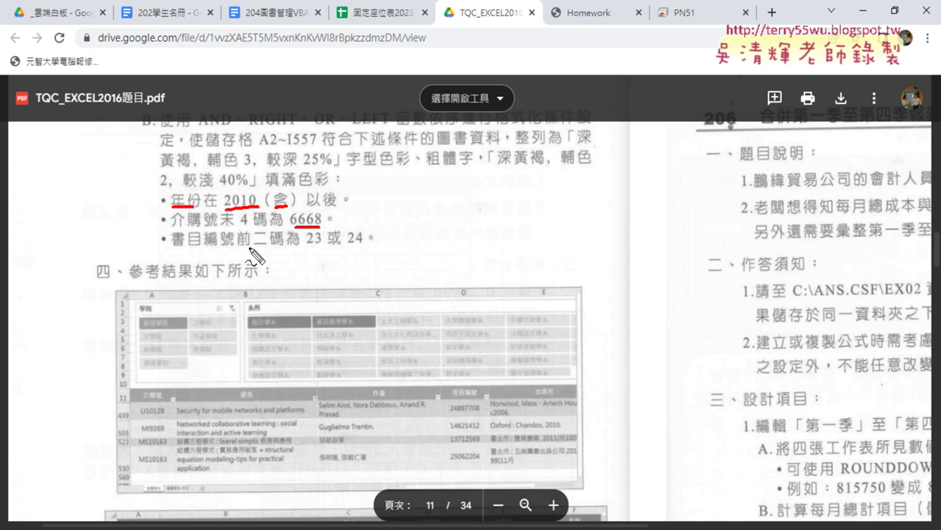
left_click_drag(307, 246, 363, 247)
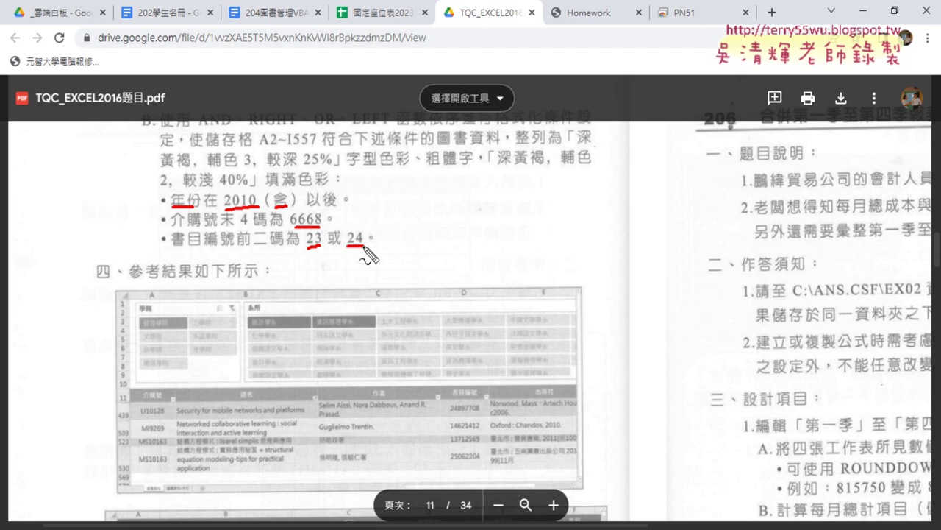
mouse_move(164, 190)
left_mouse_down()
mouse_move(142, 245)
mouse_move(167, 254)
left_mouse_up()
Write And beside the bracket and circle 或 to mark it as OR.
mouse_move(90, 231)
left_mouse_down()
mouse_move(95, 207)
mouse_move(109, 233)
mouse_move(108, 221)
mouse_move(125, 232)
left_mouse_up()
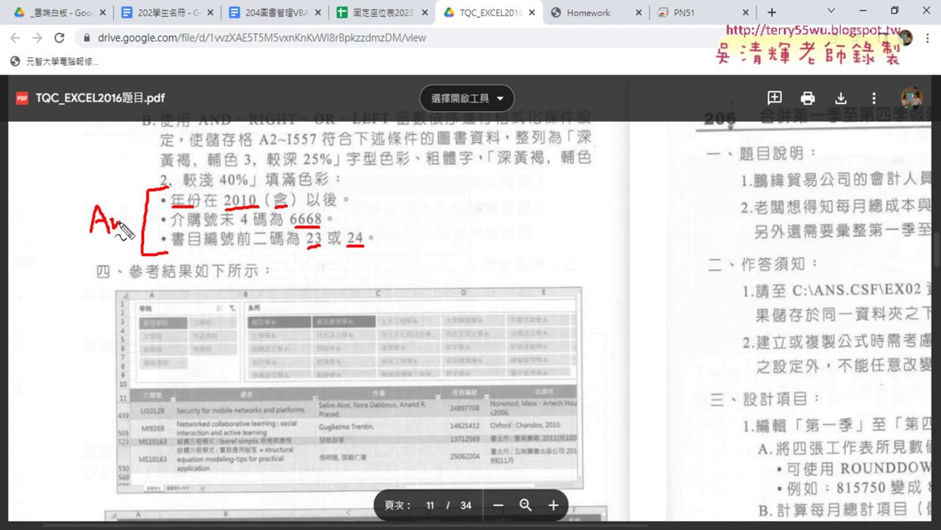
mouse_move(139, 200)
left_mouse_down()
mouse_move(137, 229)
mouse_move(127, 229)
left_mouse_up()
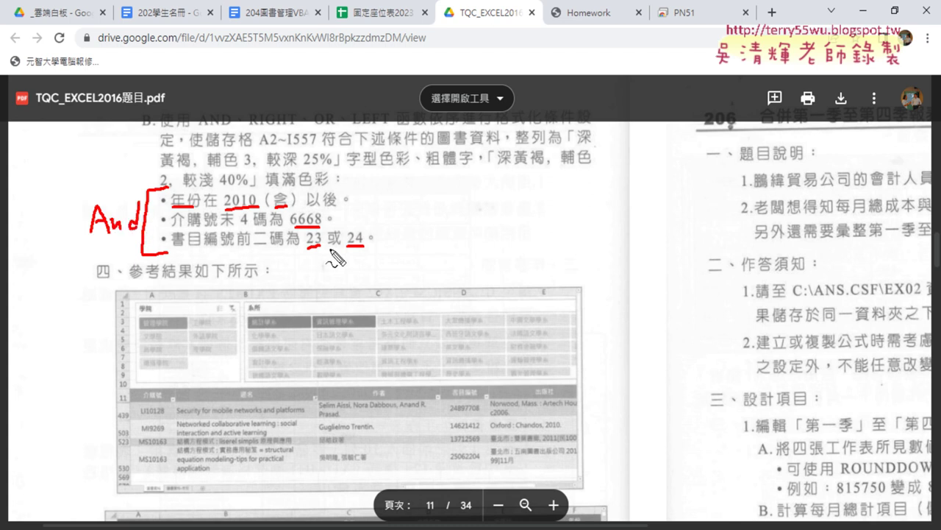
mouse_move(329, 250)
left_mouse_down()
mouse_move(335, 276)
mouse_move(354, 270)
left_mouse_up()
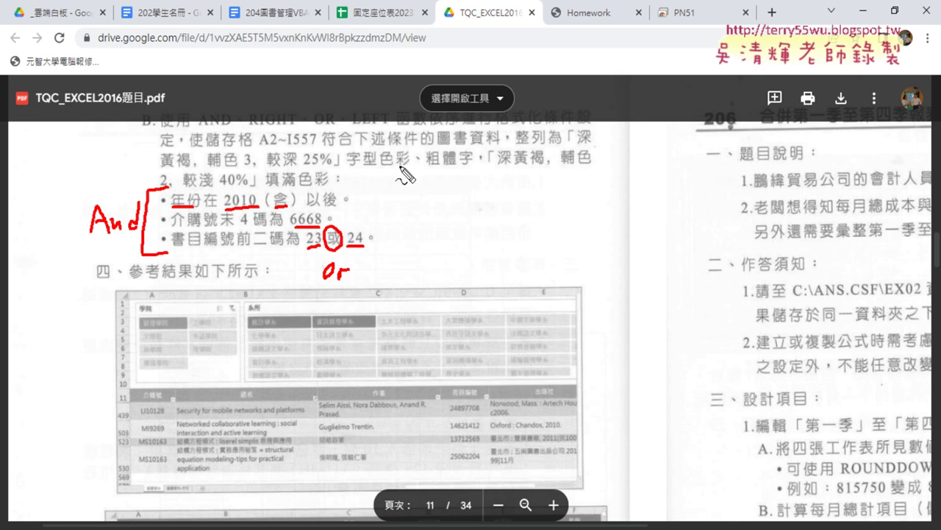
Underline the bold-font and 25% colour requirements, then clear all red marks.
left_click_drag(437, 166, 474, 167)
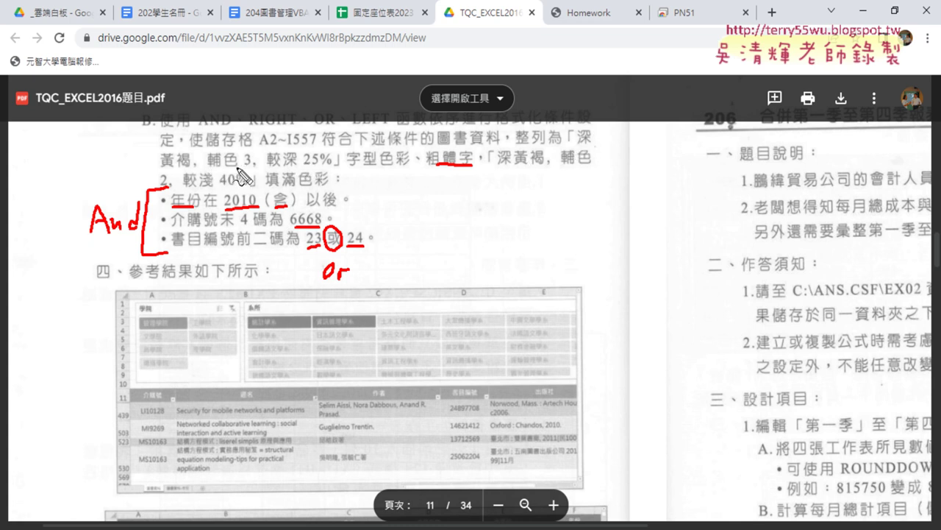
left_click_drag(304, 168, 339, 168)
key("Escape")
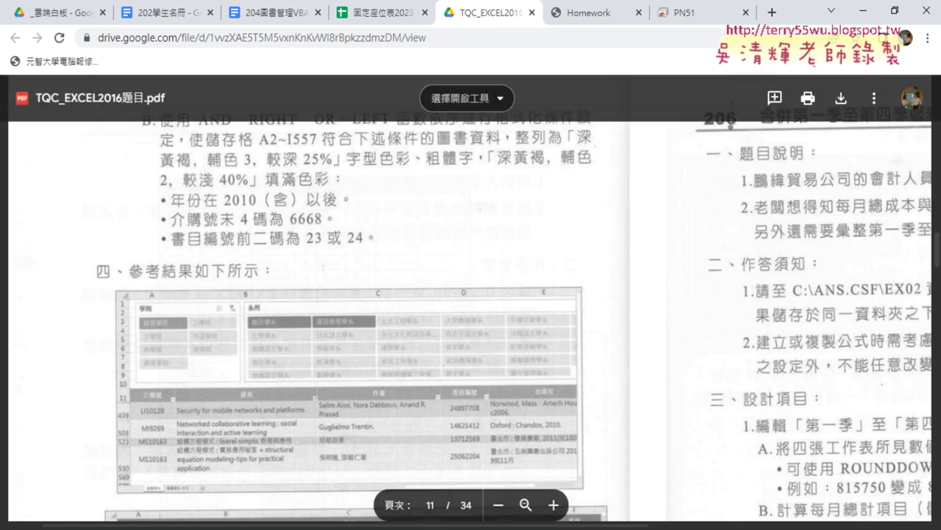
Back in Excel, scroll right to the 年份 column F and select cells F2 and F1.
left_click(860, 10)
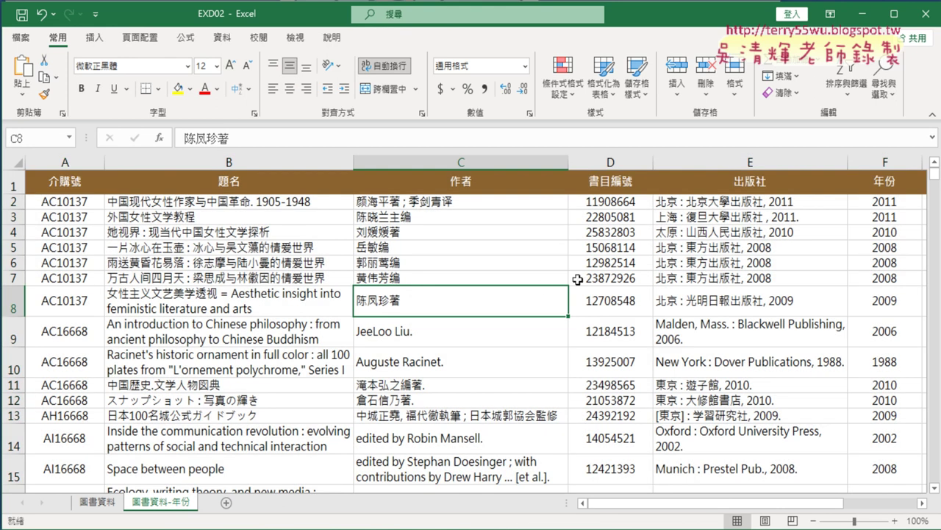
left_click(922, 504)
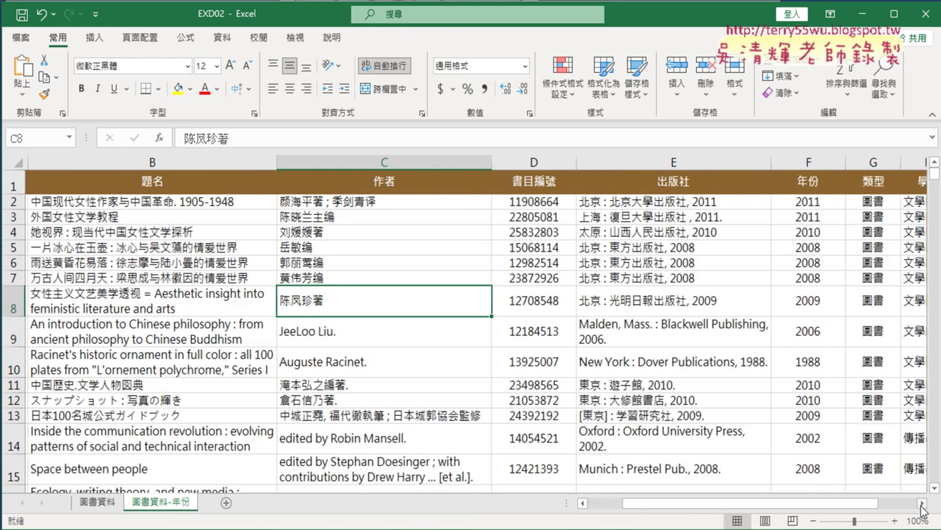
left_click(923, 505)
left_click(923, 505)
left_click(328, 157)
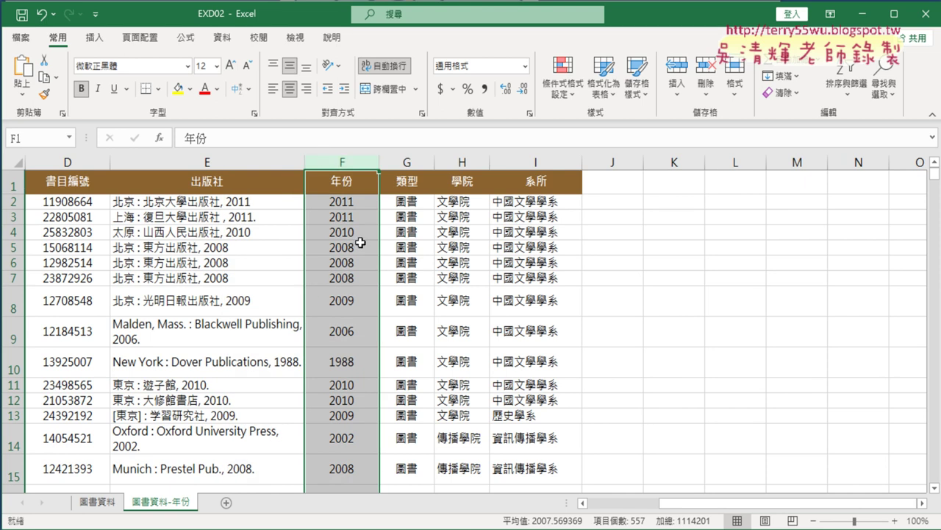
left_click(352, 206)
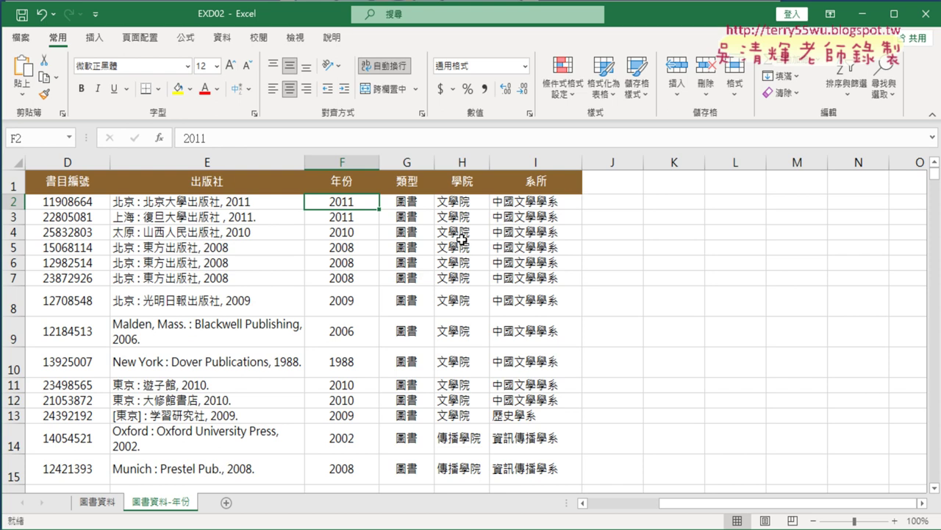
left_click(352, 183)
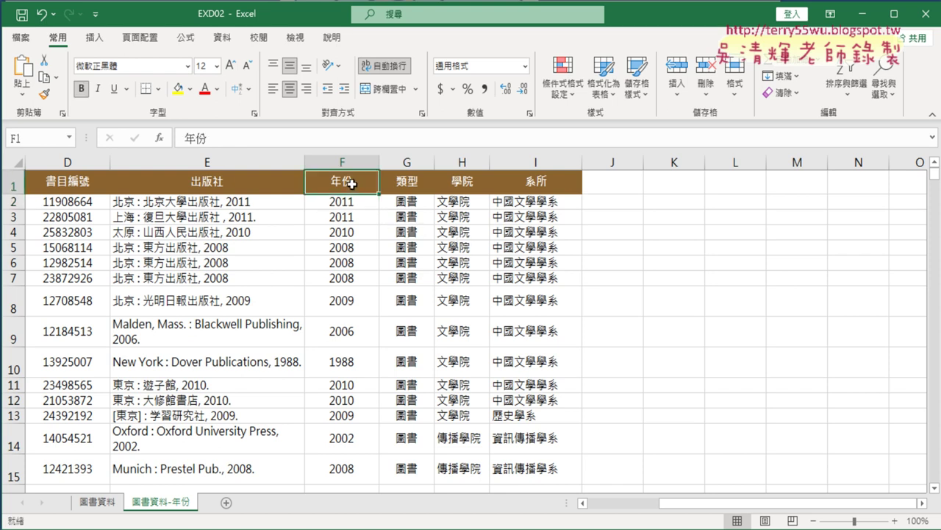
Filter 年份 to years 2010 or later (267 of 556 records), then undo the filter.
left_click(229, 39)
left_click(380, 73)
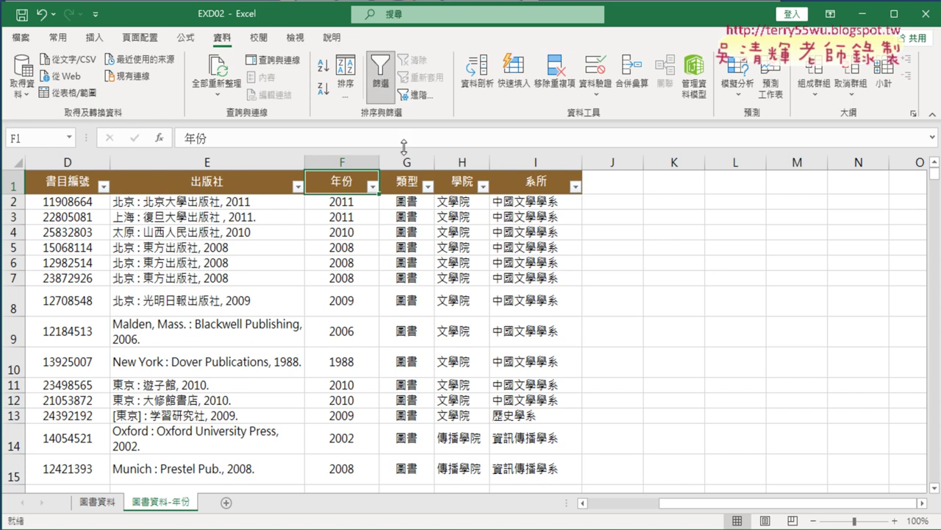
left_click(373, 186)
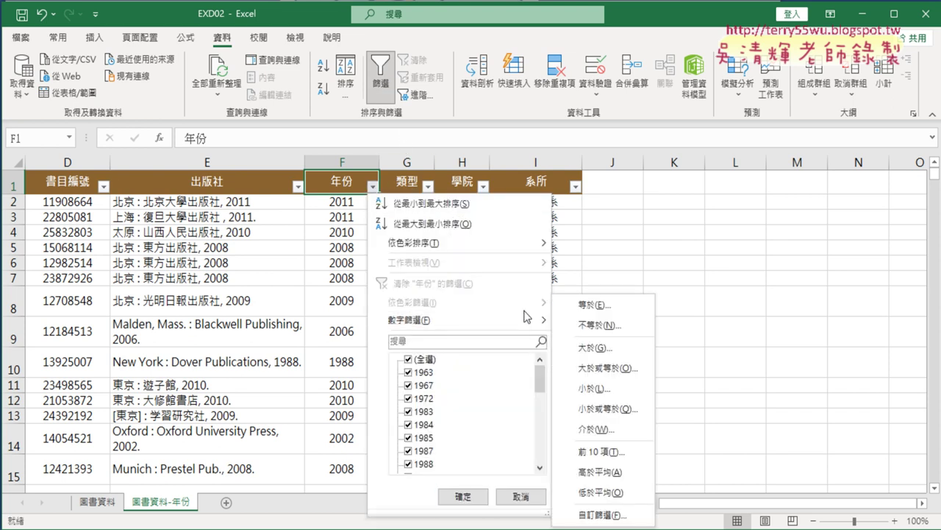
mouse_move(525, 321)
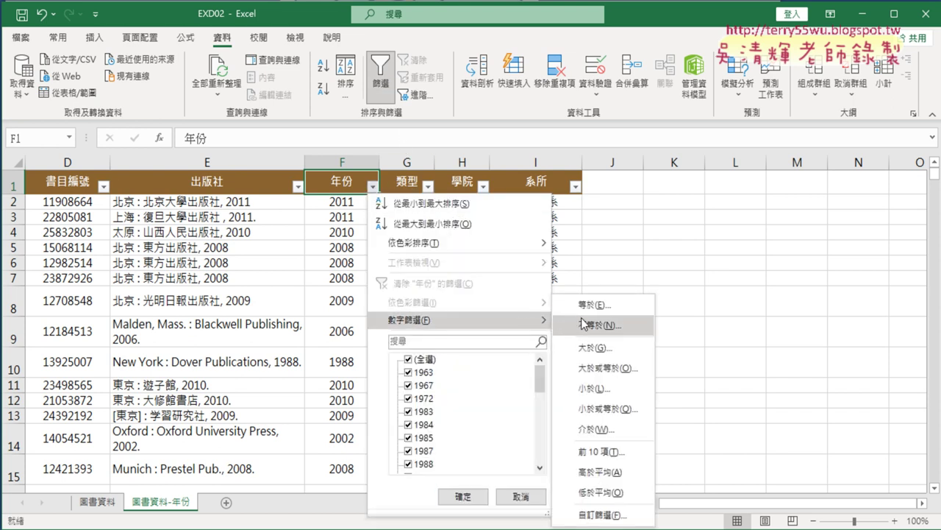
left_click(607, 368)
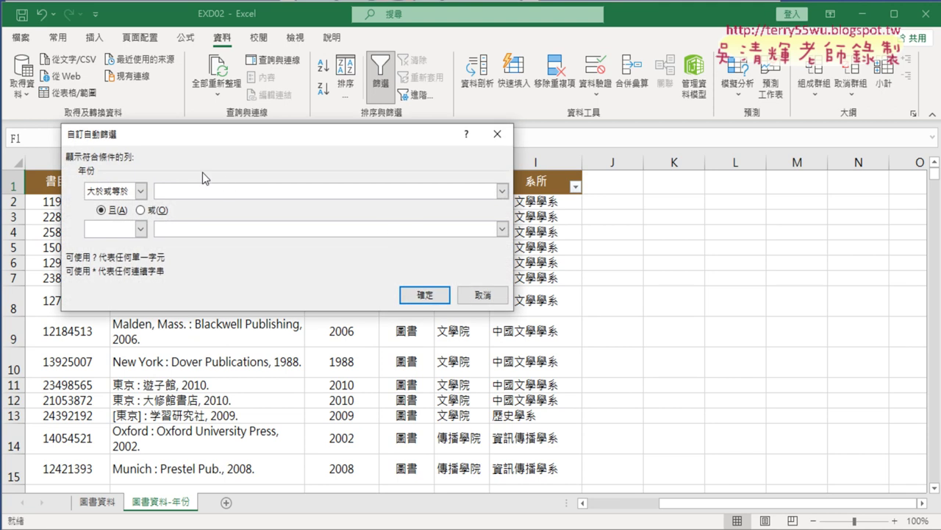
type("2010")
left_click(434, 294)
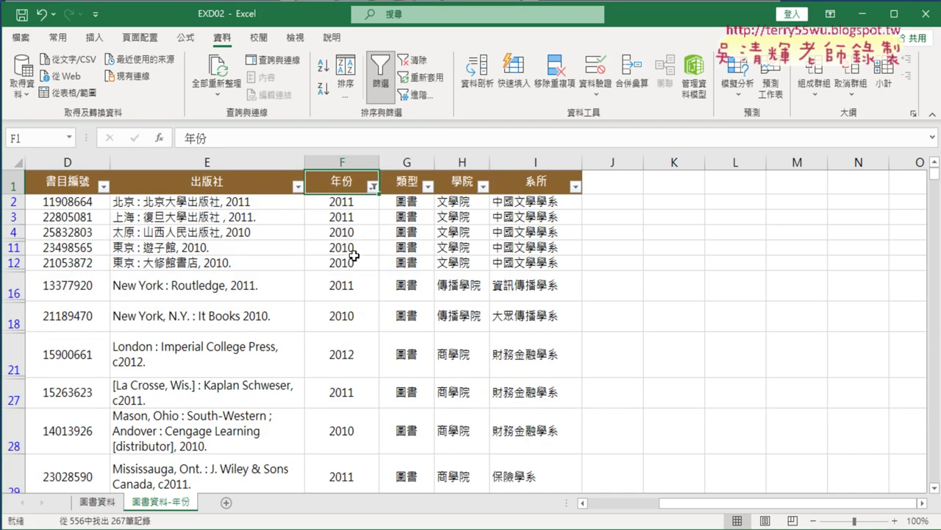
left_click_drag(725, 504, 649, 511)
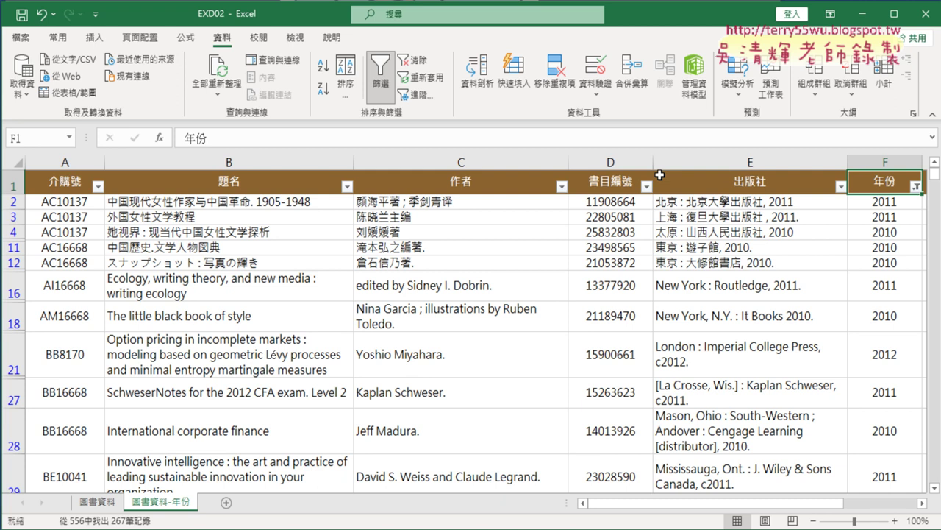
key("ctrl+z")
key("ctrl+z")
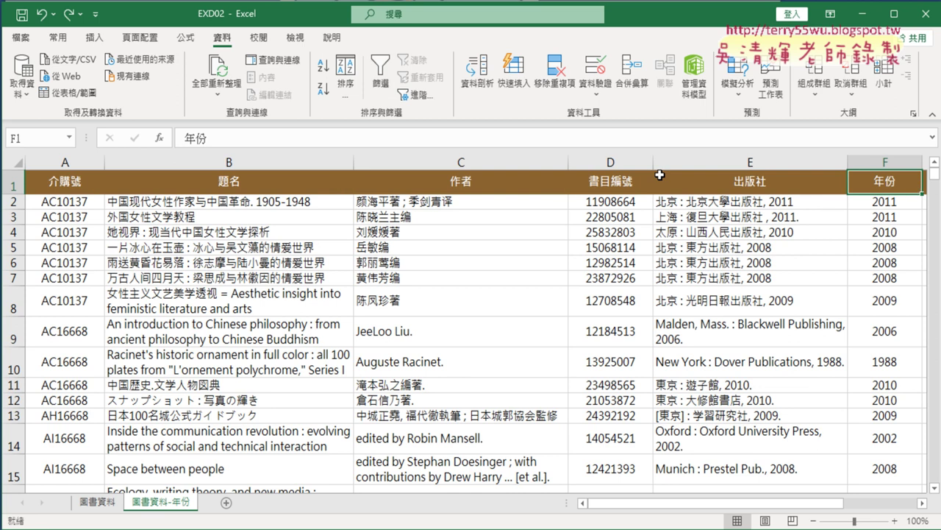
Open the Home tab's Conditional Formatting menu, then close it again.
left_click(57, 38)
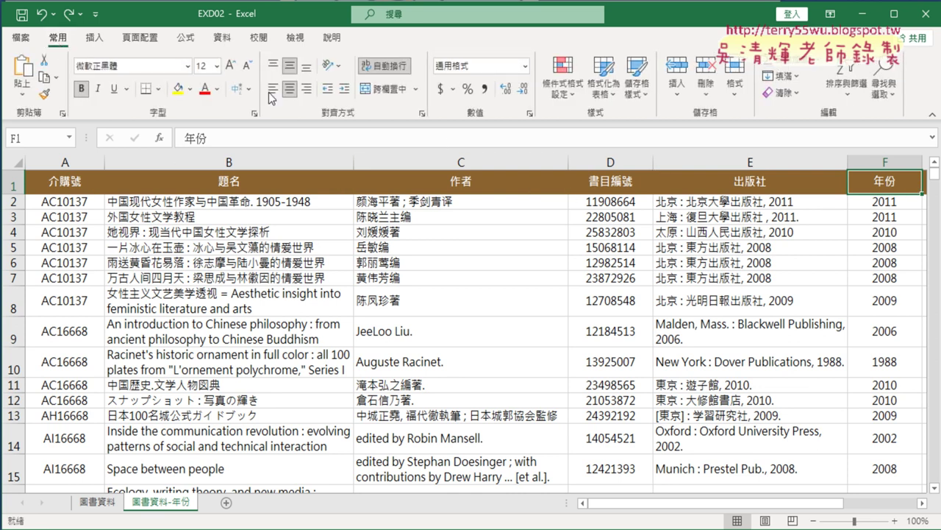
left_click(574, 97)
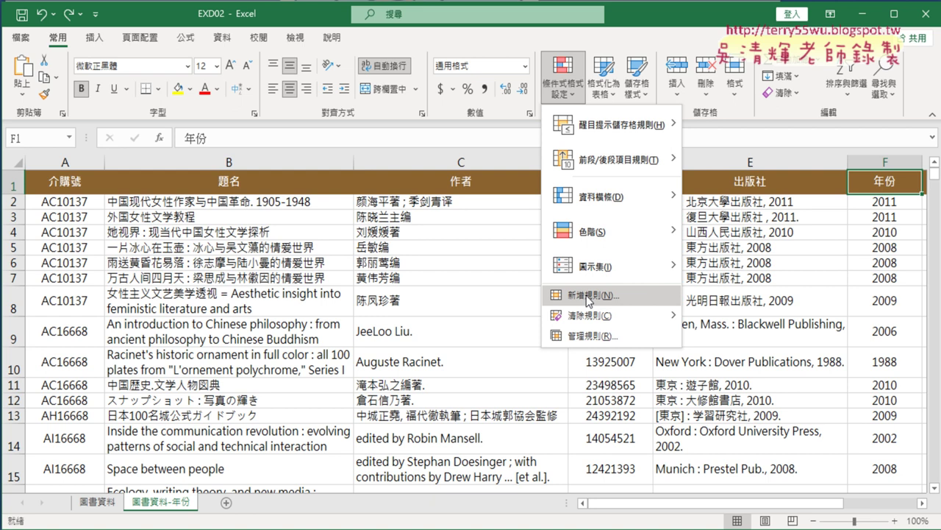
left_click(44, 204)
Select the book records A2:I557 and reopen Conditional Formatting.
left_click(65, 204)
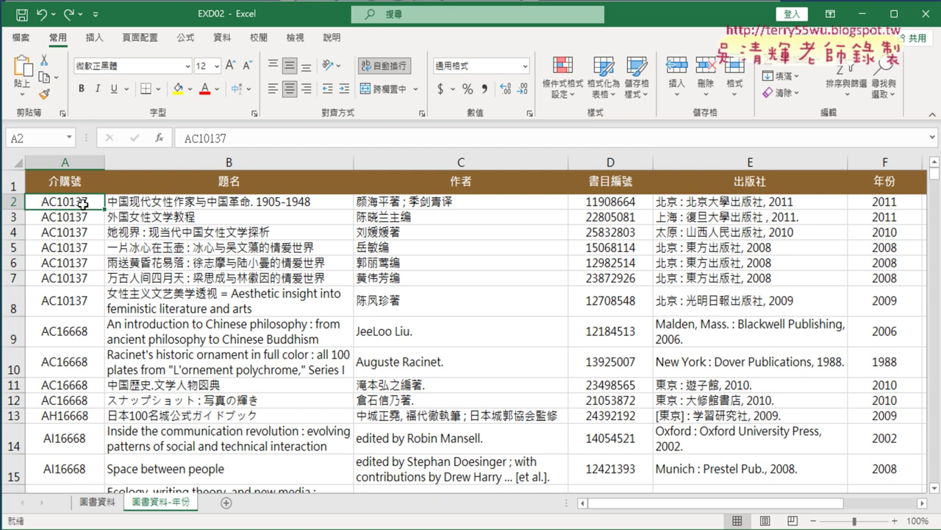
left_click(57, 181)
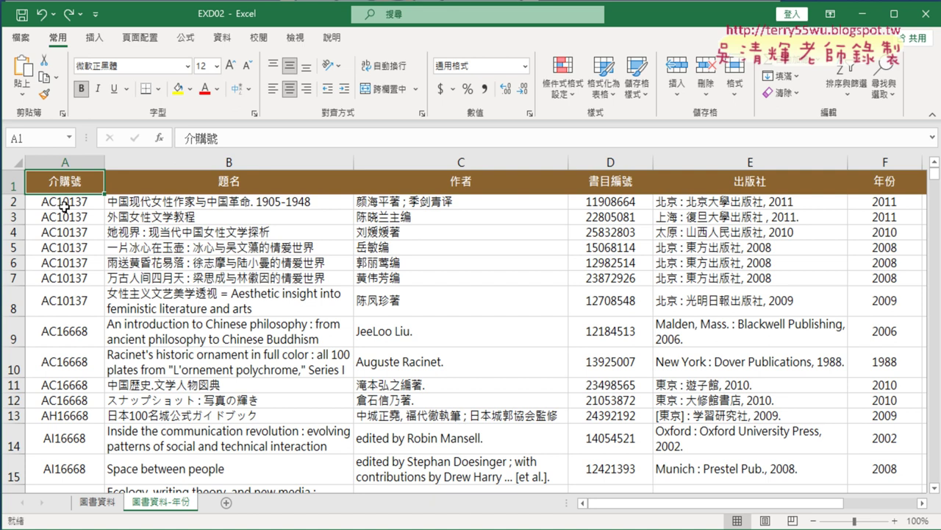
left_click(65, 205)
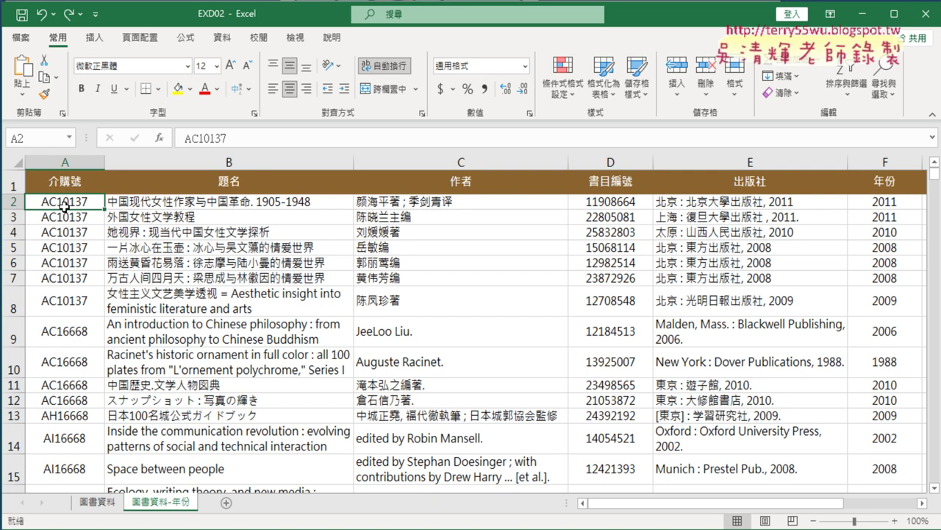
key("ctrl+shift+Right")
key("ctrl+shift+Down")
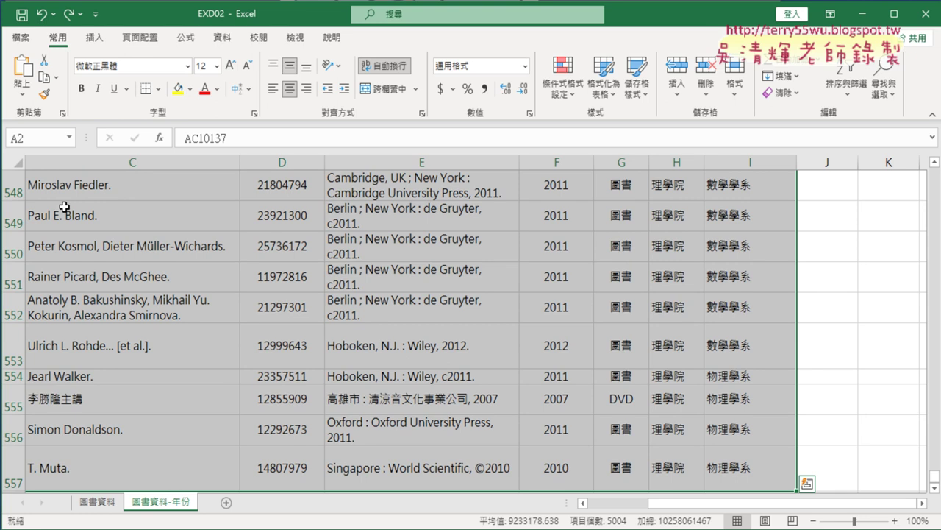
left_click(566, 101)
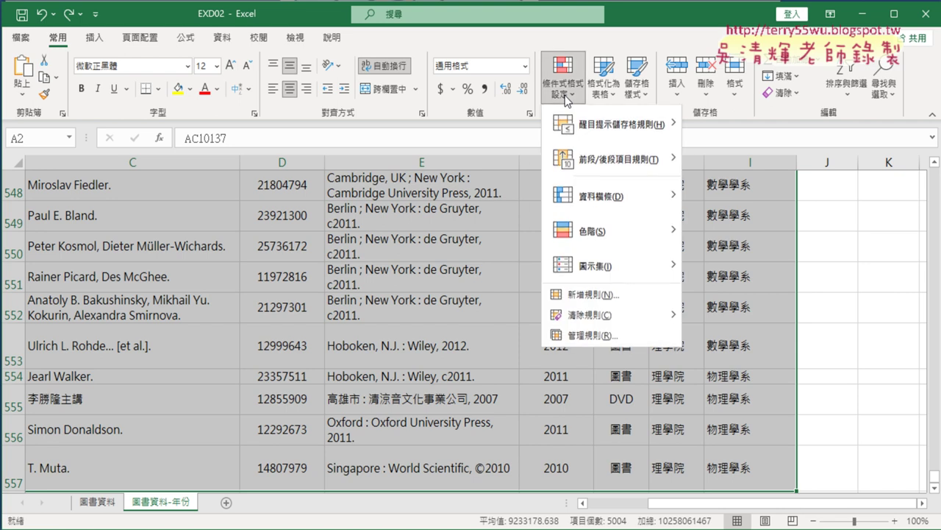
Create a New Rule using 'Use a formula to determine which cells to format', moving the dialog aside.
left_click(588, 295)
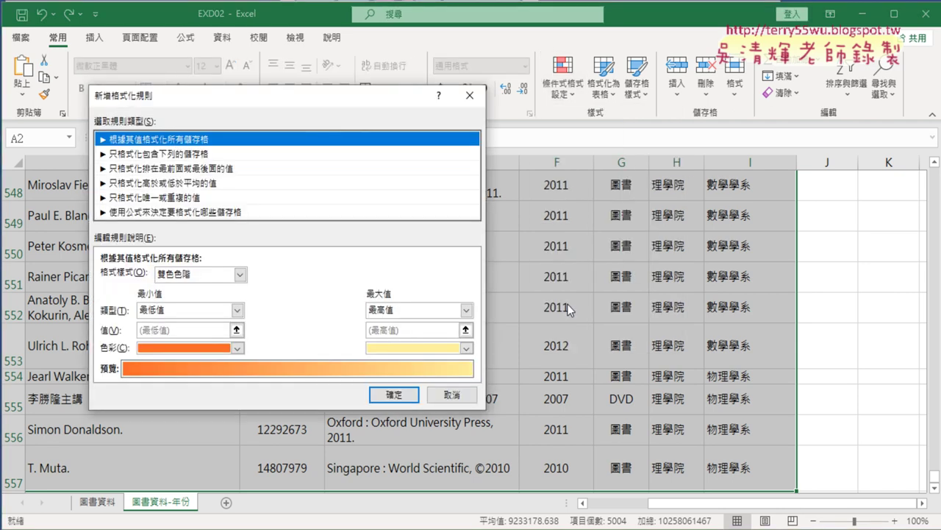
left_click(147, 155)
left_click(148, 169)
left_click(152, 184)
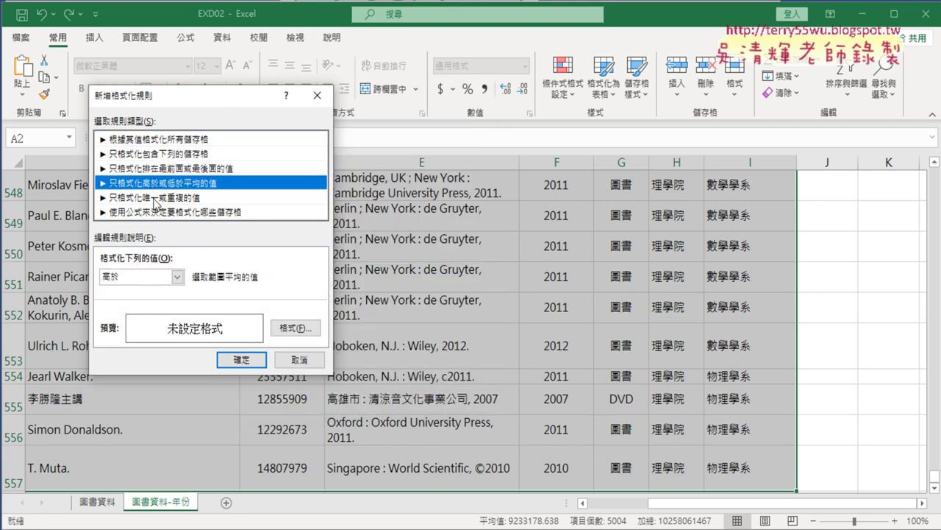
left_click(154, 198)
left_click(160, 212)
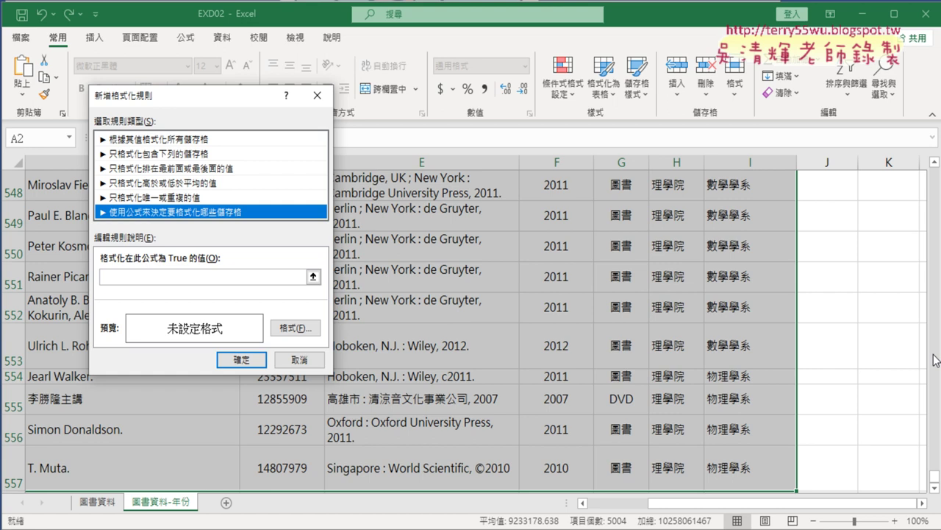
left_click_drag(229, 91, 196, 97)
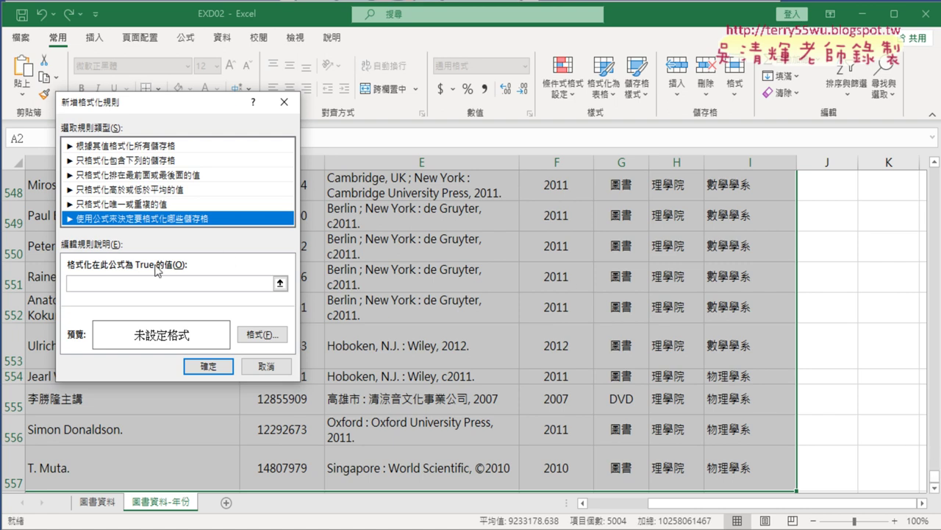
Enter the rule formula =F2>=2010 and lock the column to make =$F2>=2010.
left_click(124, 284)
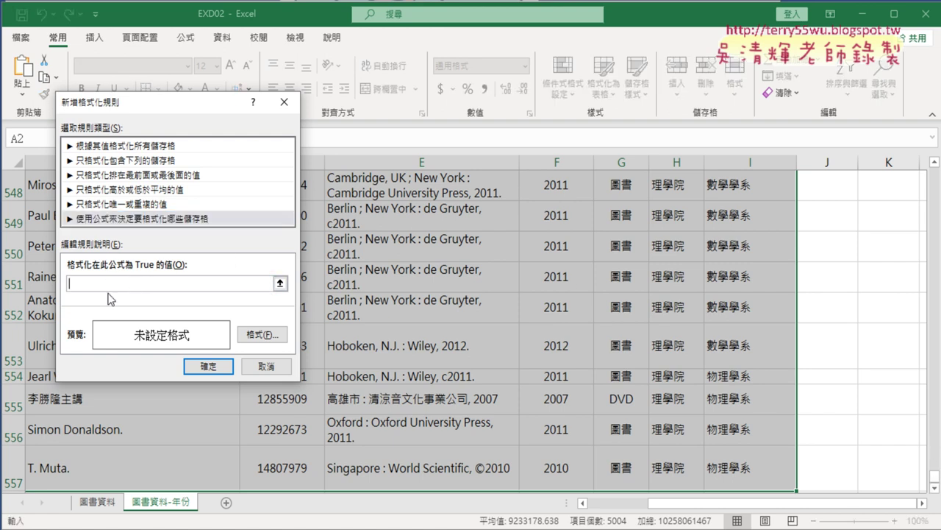
type("=")
type("F2")
type(">")
type("=201")
type("0")
left_click(81, 283)
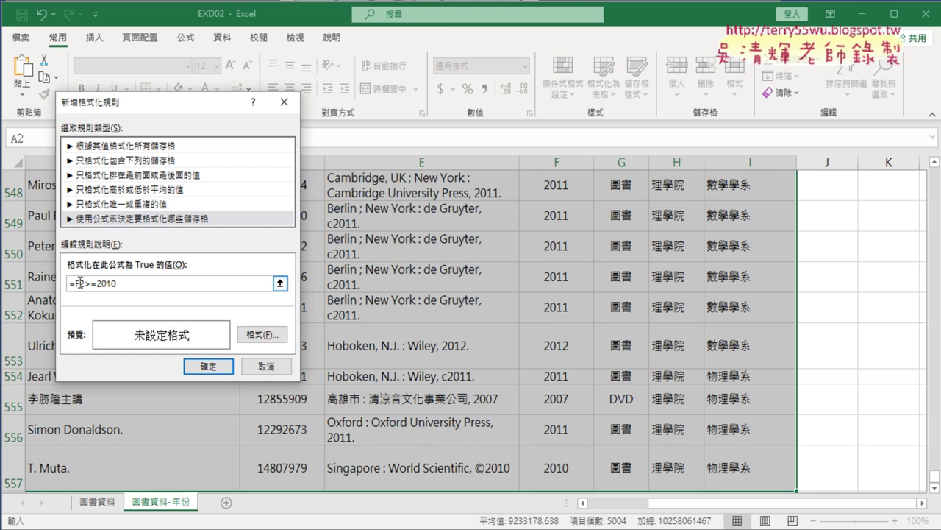
left_click_drag(74, 283, 135, 285)
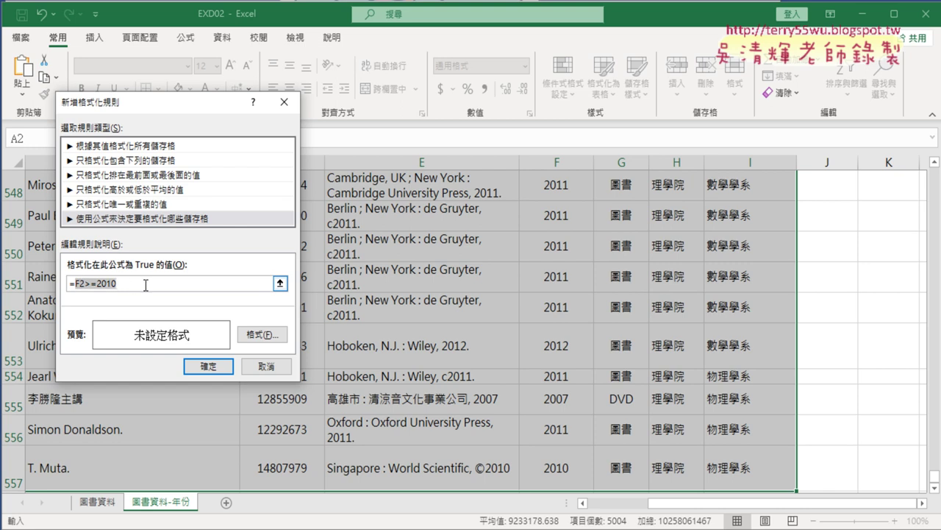
left_click(80, 284)
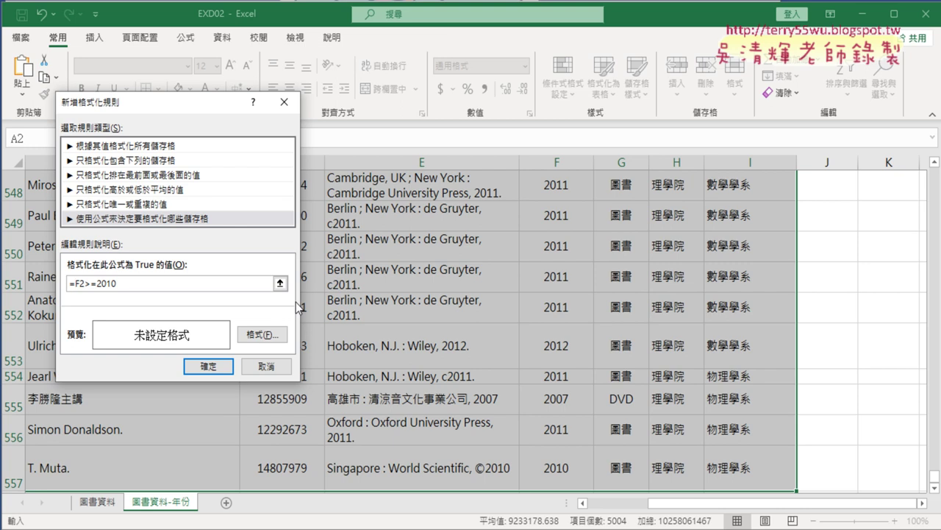
type("$")
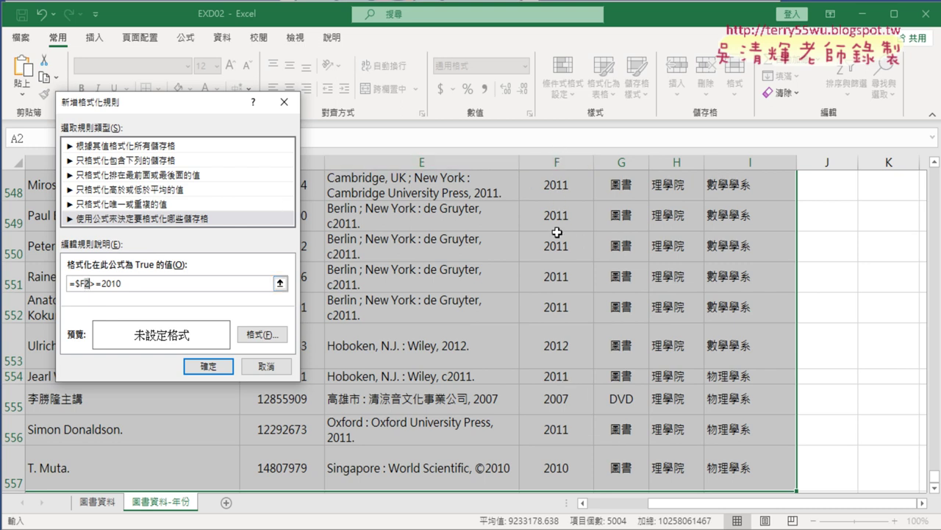
double_click(140, 285)
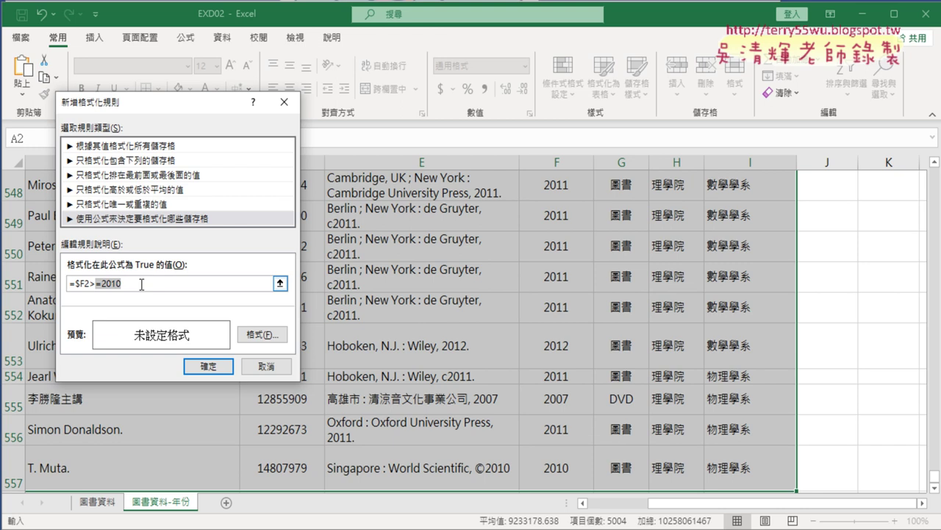
In Format Cells, set the font style to Bold and open the font Color list.
left_click(265, 334)
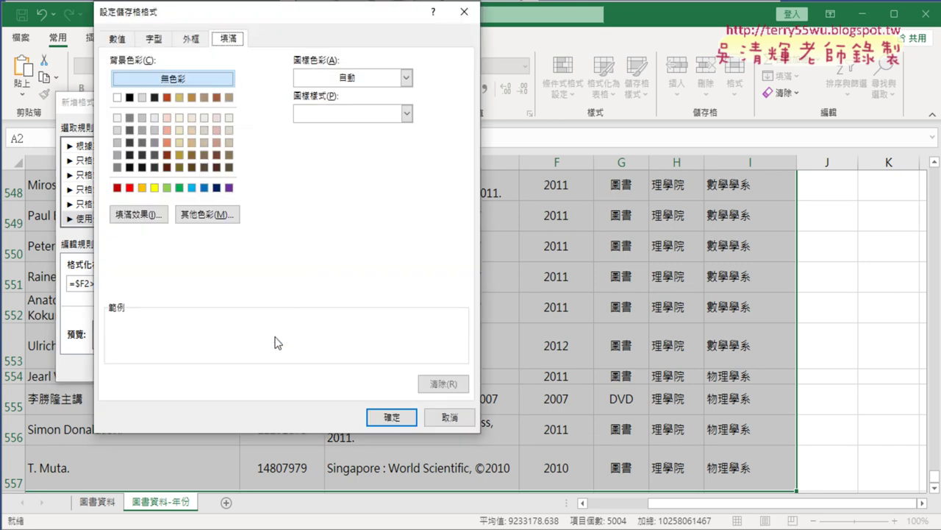
left_click(150, 38)
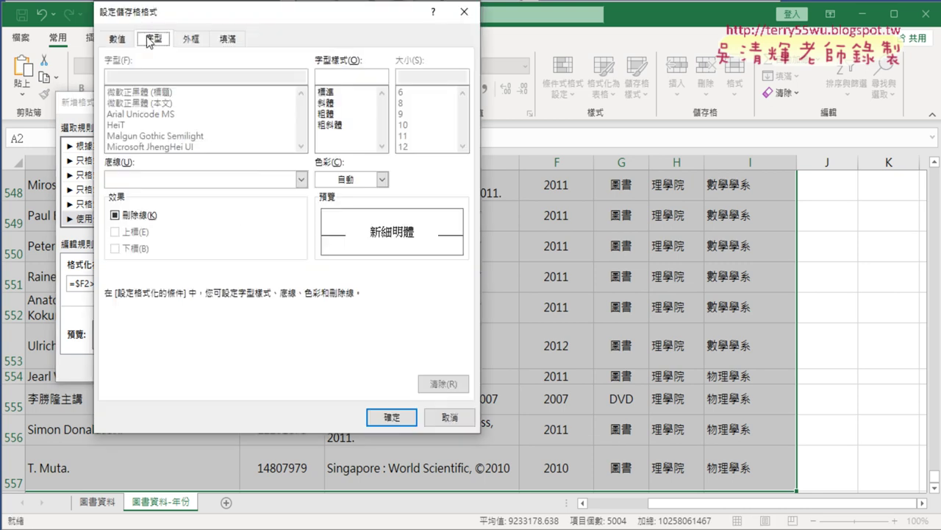
left_click(332, 115)
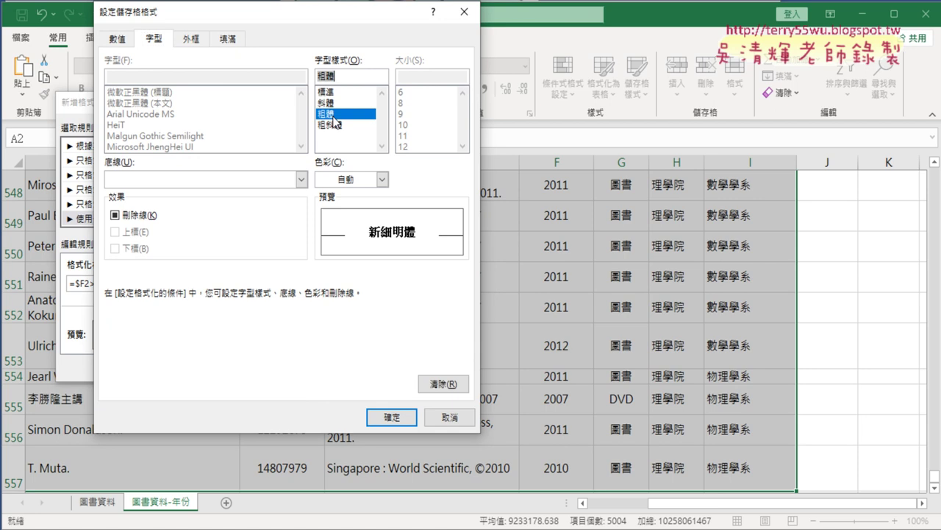
left_click(382, 179)
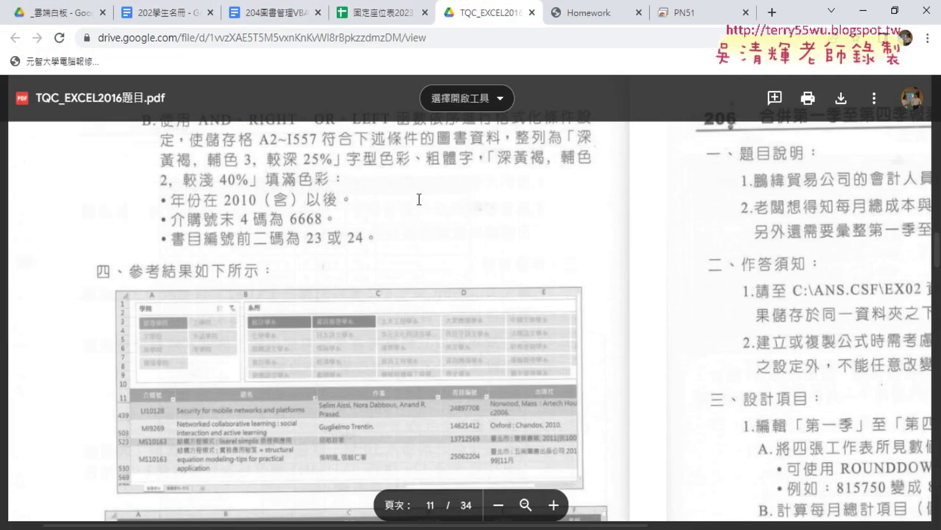
Check the PDF's required font colour, then return to Excel's Format Cells dialog.
scroll(419, 202, "up", 1)
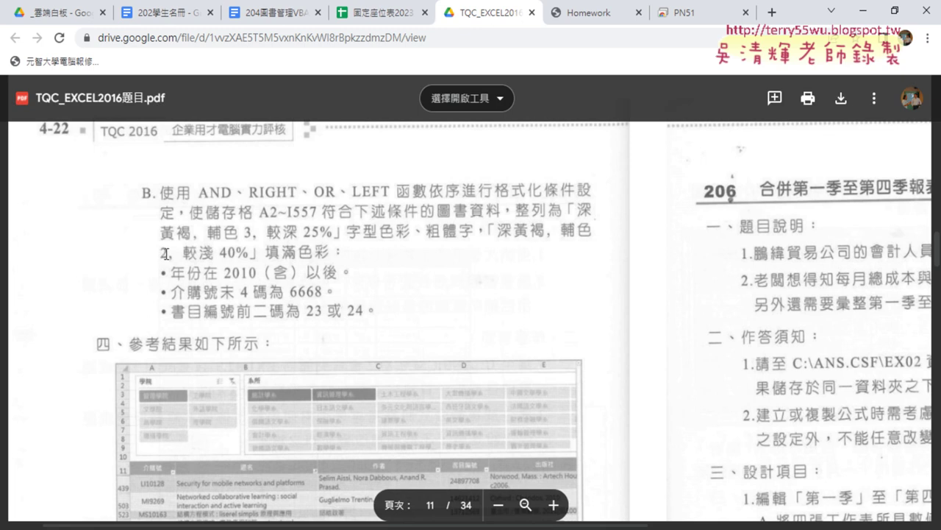
left_click(863, 10)
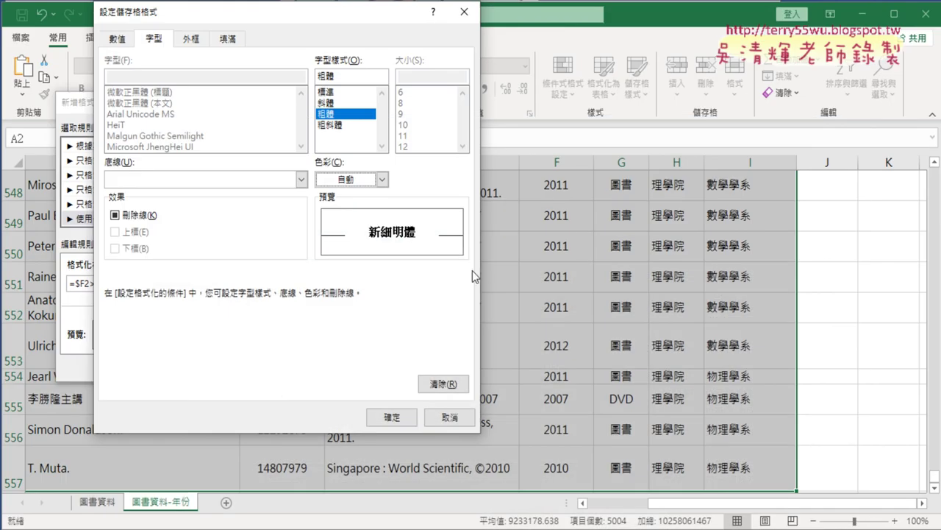
Set the rule's font colour to Accent 3, Darker 25% and its fill to light tan.
left_click(383, 180)
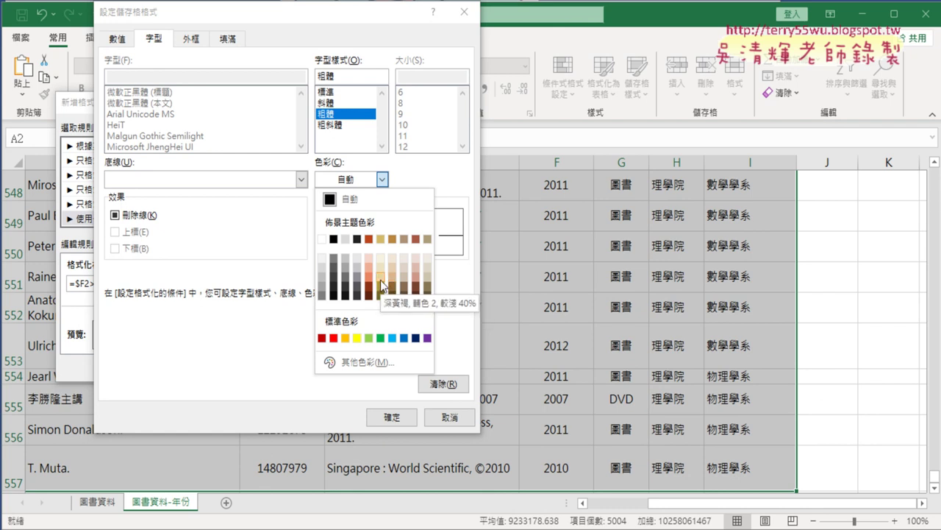
left_click(391, 287)
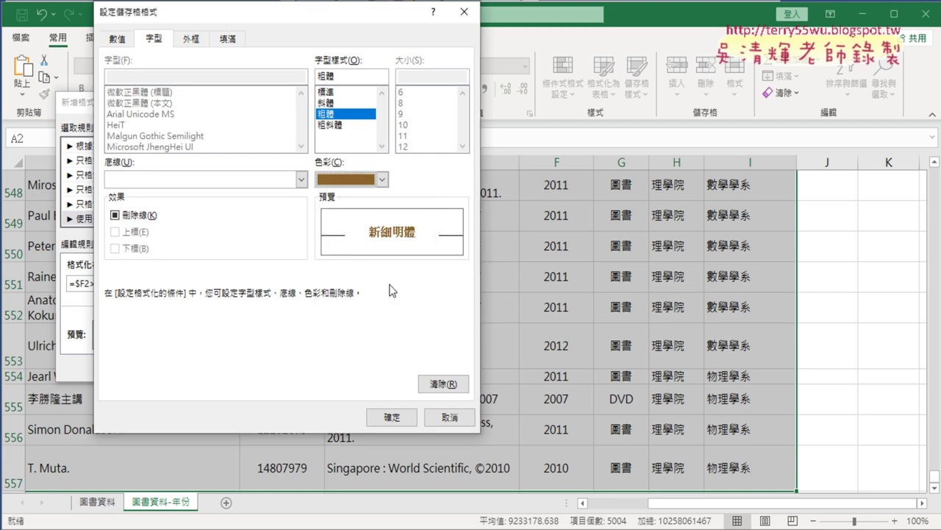
left_click(238, 39)
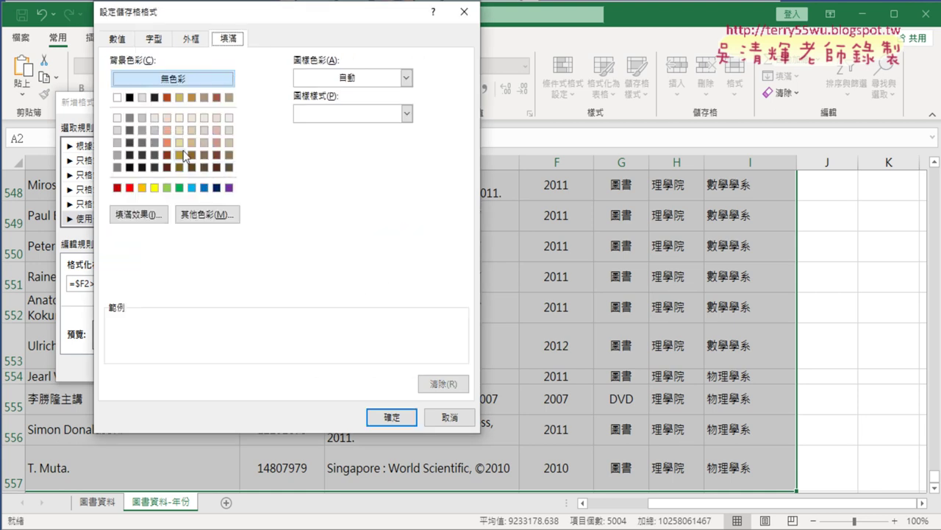
left_click(154, 38)
left_click(380, 180)
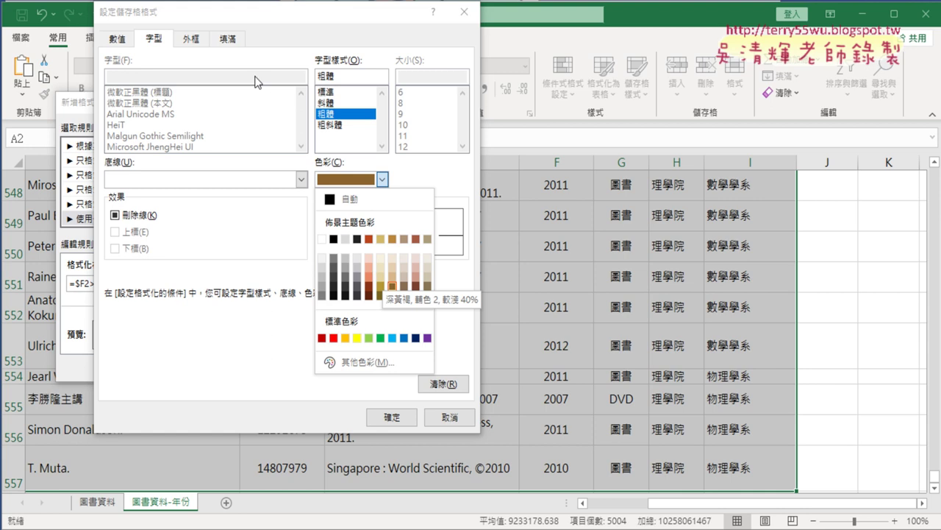
left_click(382, 276)
left_click(228, 42)
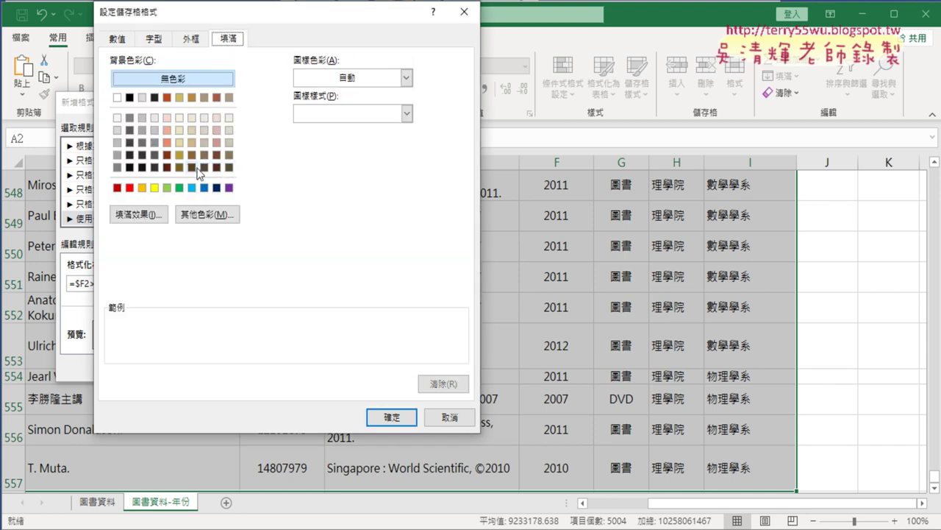
left_click(180, 142)
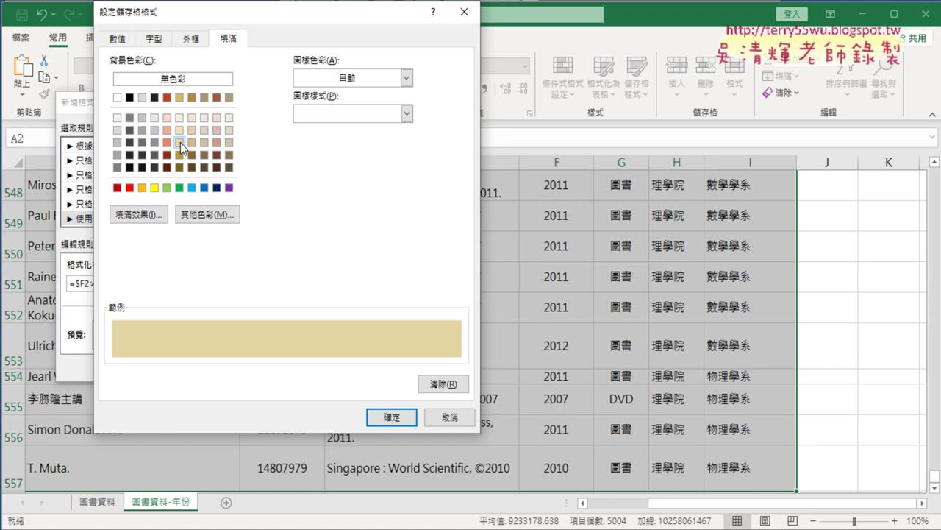
left_click(392, 418)
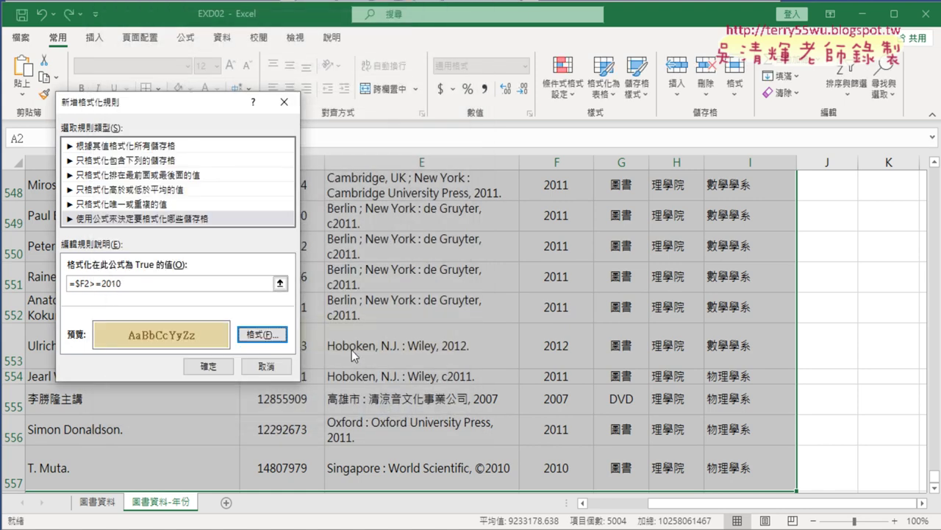
left_click_drag(138, 283, 76, 283)
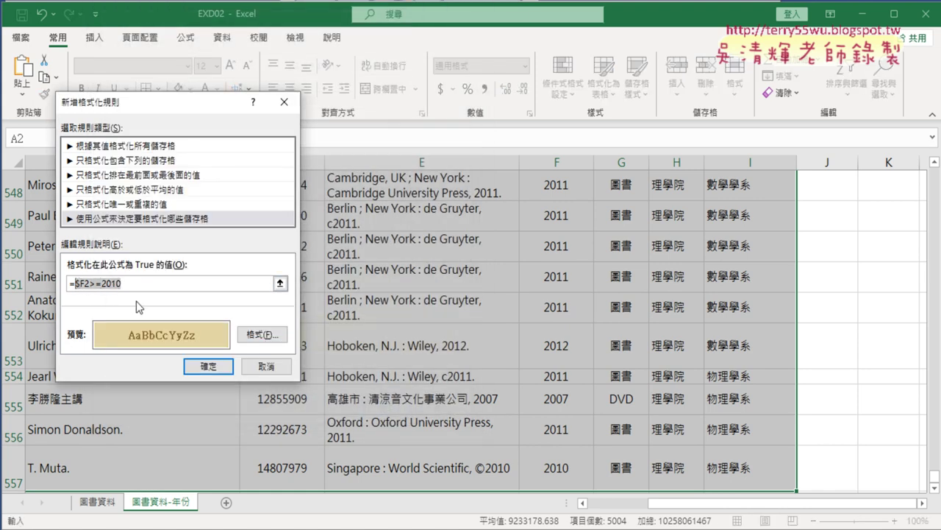
left_click(211, 365)
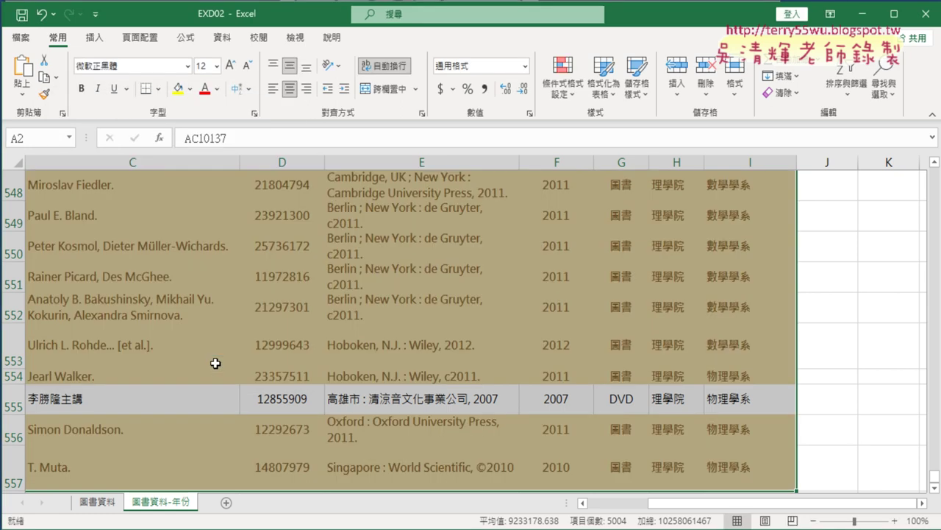
scroll(215, 363, "down", 3)
scroll(215, 363, "up", 10)
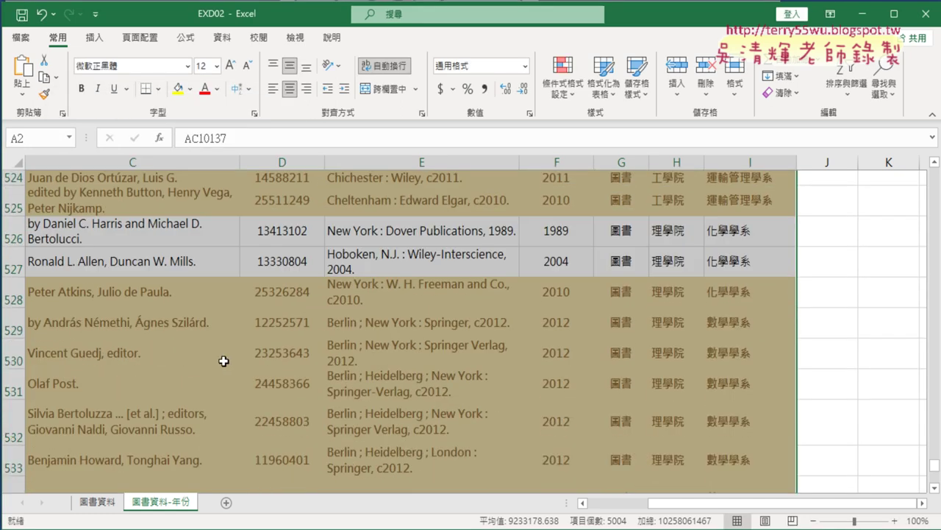
scroll(223, 361, "up", 5)
scroll(223, 361, "up", 5)
scroll(224, 361, "up", 9)
scroll(224, 360, "up", 3)
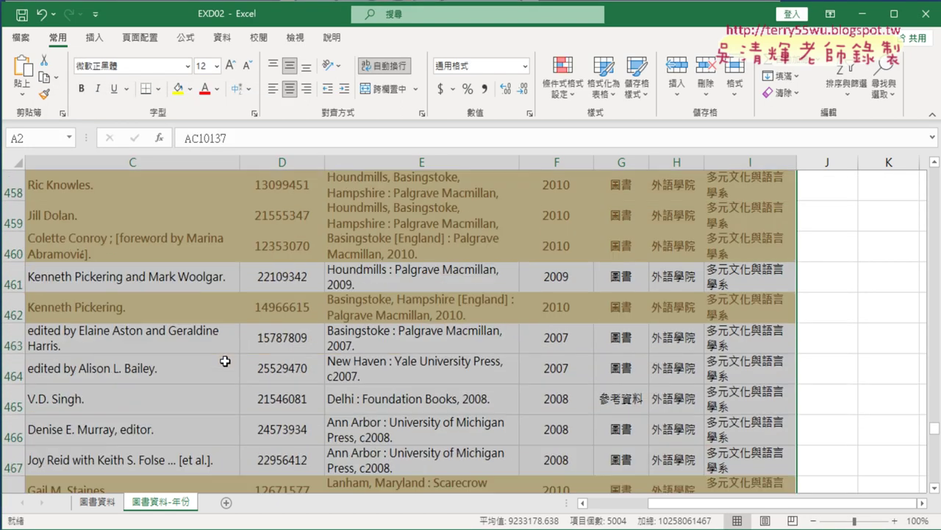
scroll(225, 360, "up", 4)
scroll(225, 360, "up", 4)
scroll(225, 360, "up", 7)
scroll(225, 360, "up", 4)
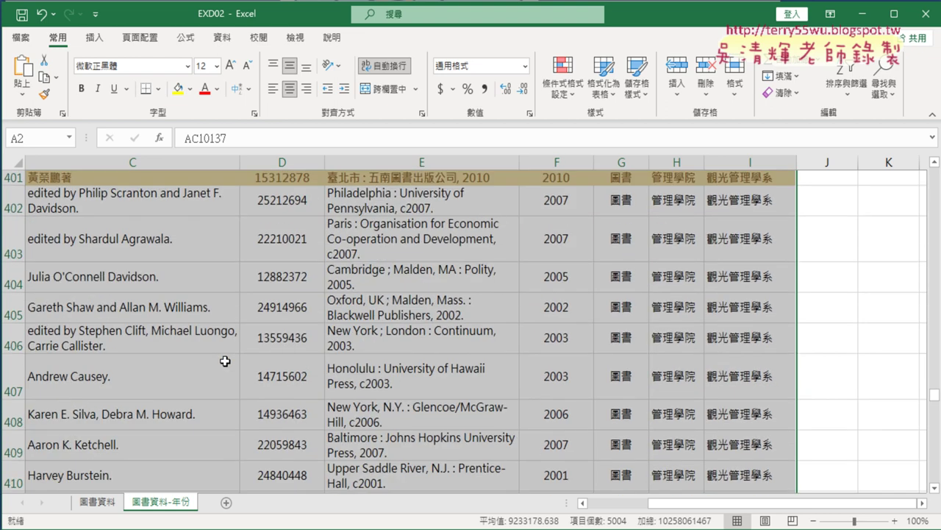
scroll(225, 361, "up", 4)
scroll(225, 360, "up", 7)
scroll(225, 360, "up", 5)
scroll(225, 360, "up", 7)
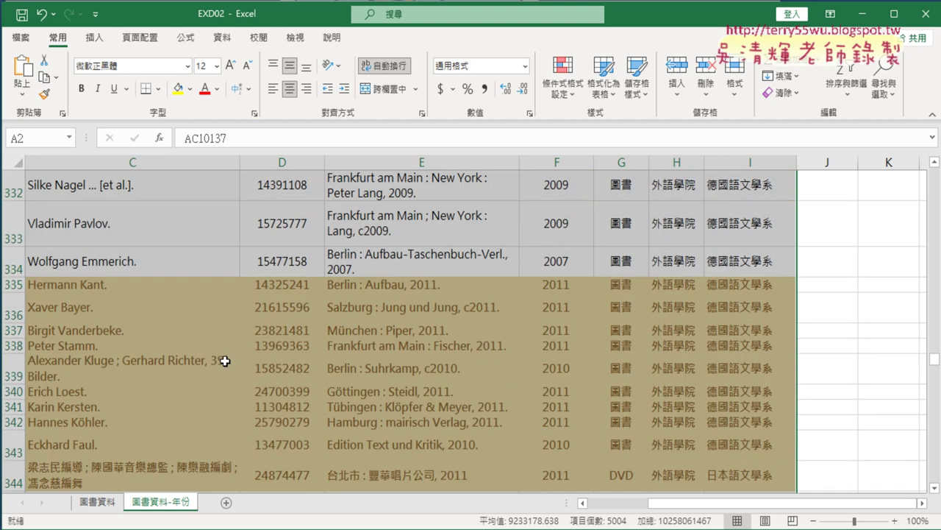
scroll(225, 360, "up", 4)
scroll(225, 361, "up", 7)
scroll(225, 361, "up", 5)
scroll(225, 361, "up", 7)
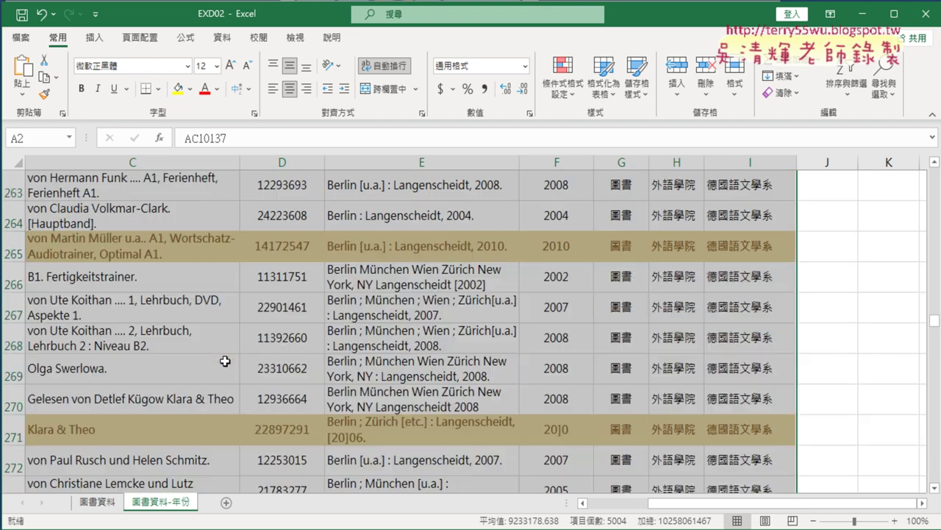
scroll(225, 361, "up", 7)
scroll(225, 361, "up", 6)
scroll(225, 360, "up", 4)
scroll(225, 361, "up", 3)
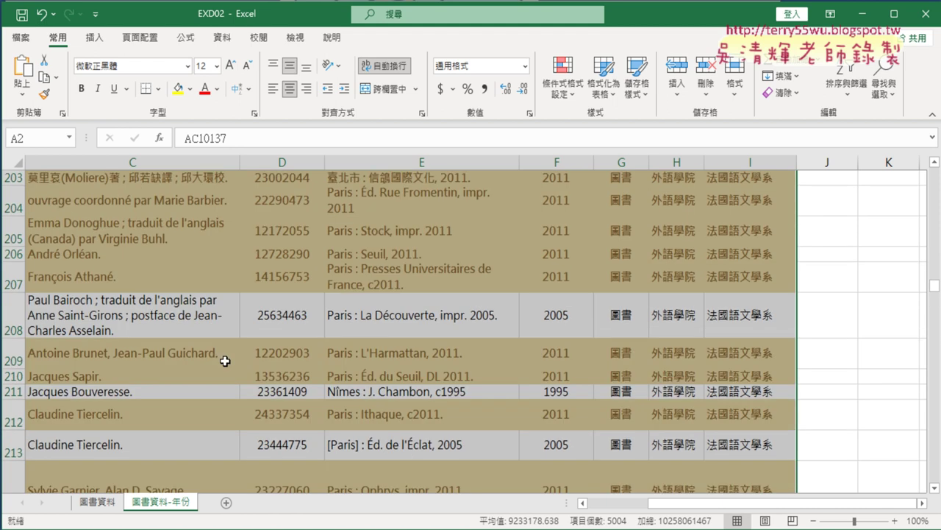
scroll(225, 360, "up", 6)
scroll(225, 361, "up", 4)
scroll(225, 361, "up", 3)
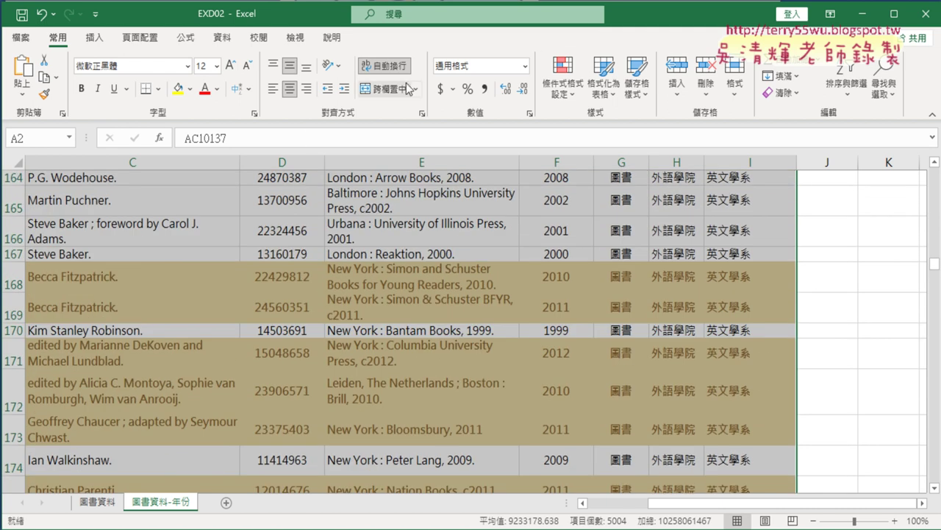
Open the year rule from the rules manager and compare it with the exam instructions.
left_click(564, 79)
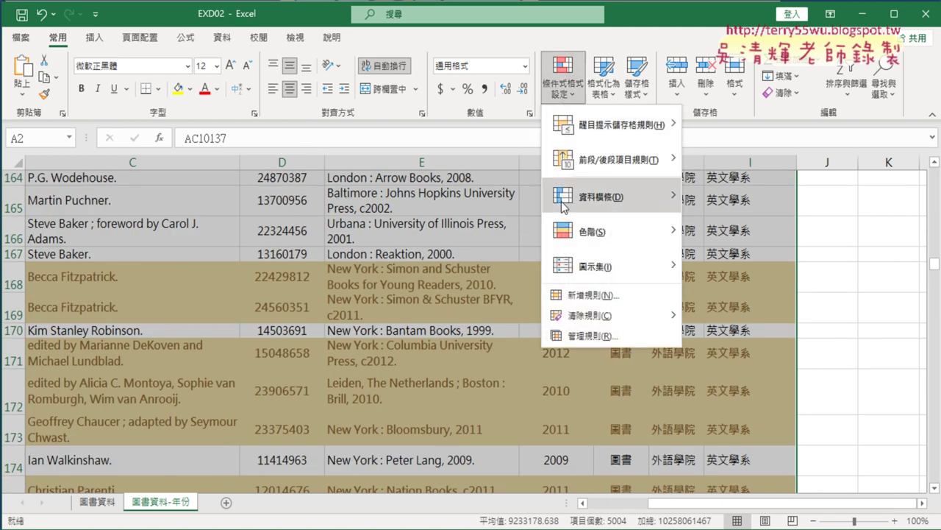
left_click(586, 337)
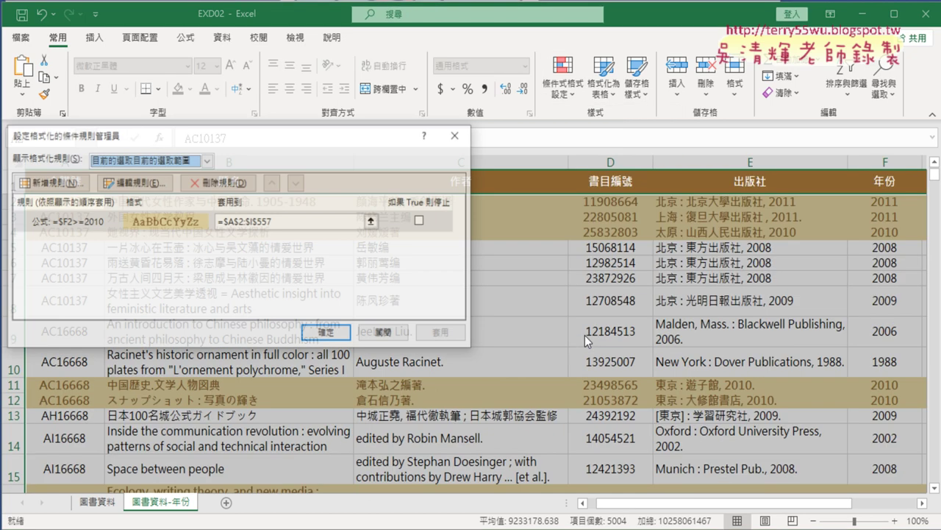
left_click_drag(288, 140, 434, 131)
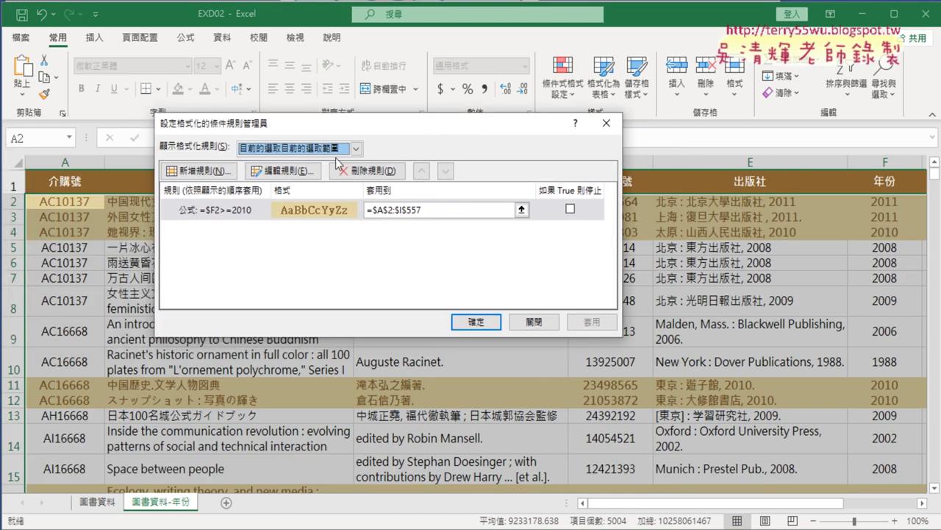
left_click(301, 176)
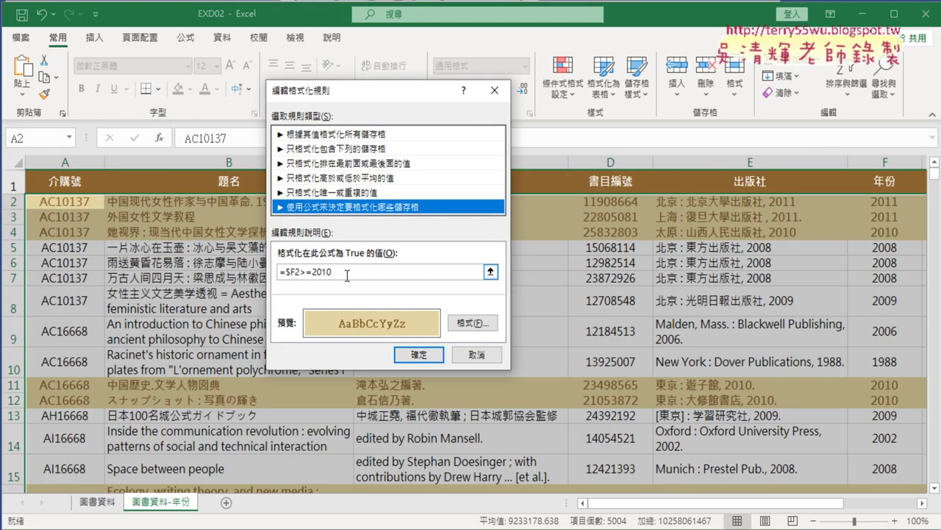
left_click(424, 274)
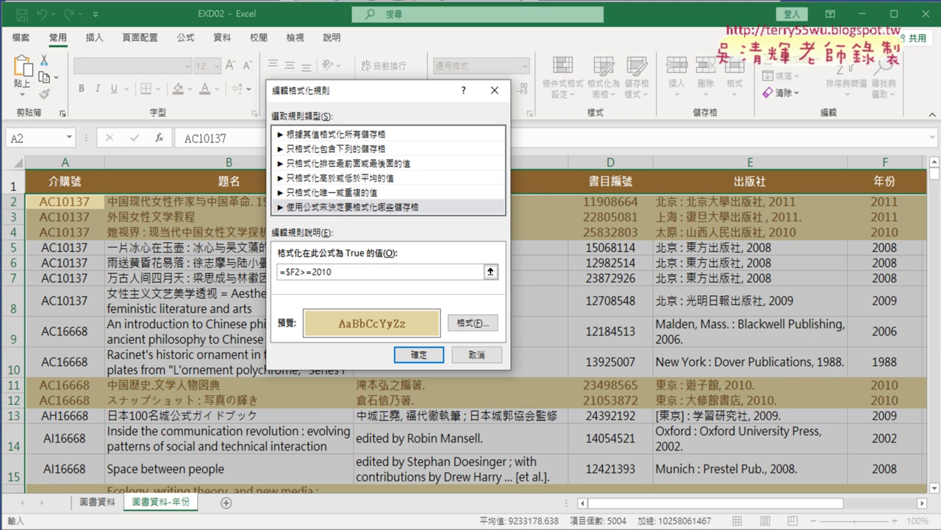
key("alt+Tab")
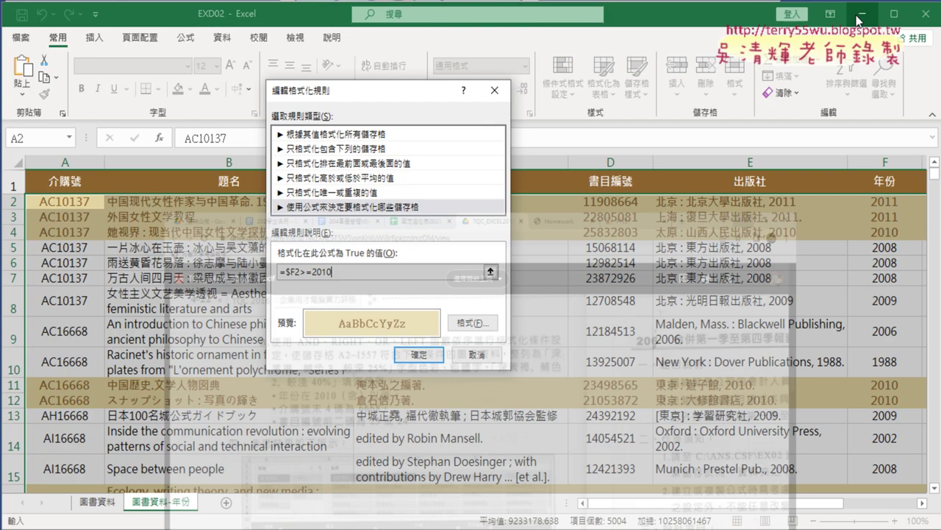
left_click(860, 12)
left_click(419, 355)
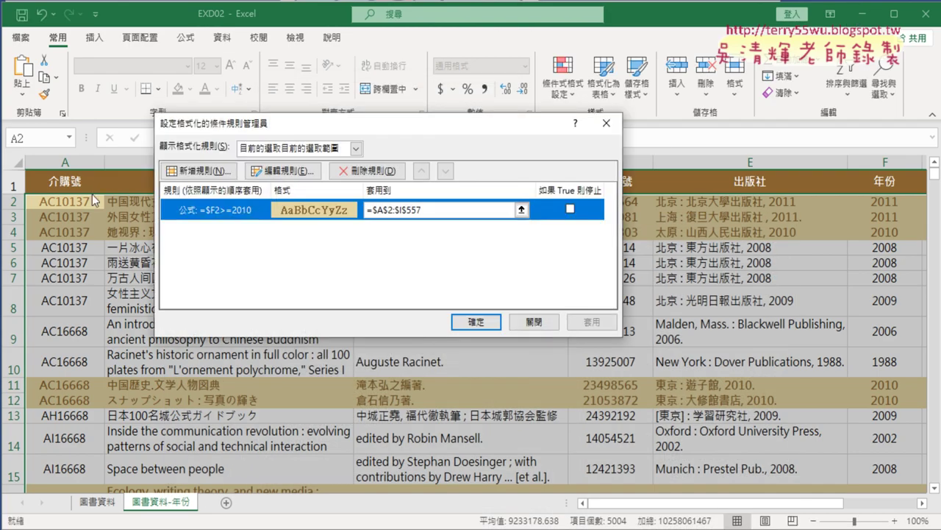
Wrap the year condition in and( and add a $A2 accession reference.
left_click(280, 171)
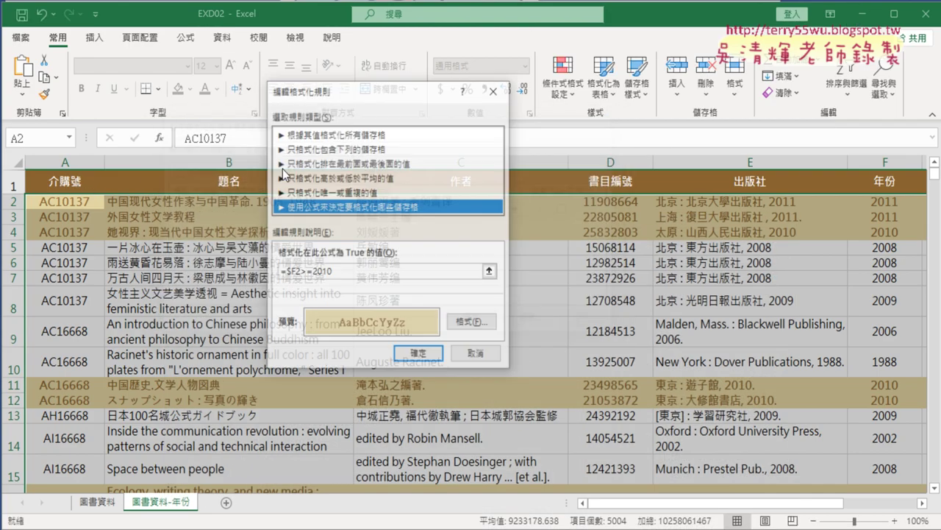
left_click(287, 272)
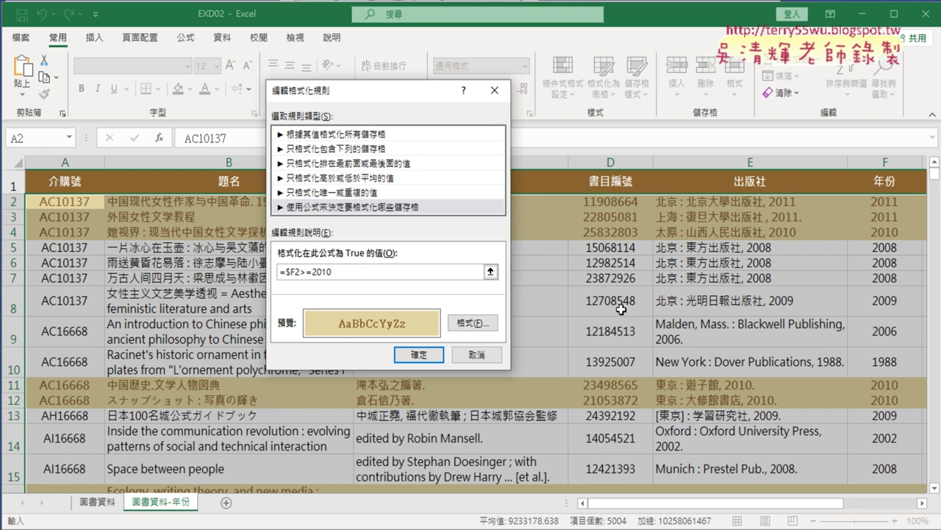
type("a")
type("nd")
type("(")
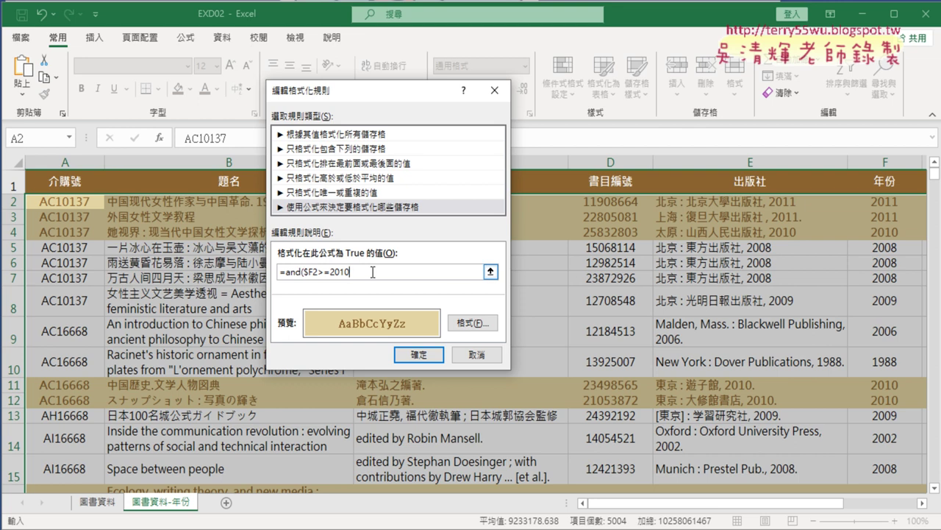
type(",")
type("A")
type("2+$A$2")
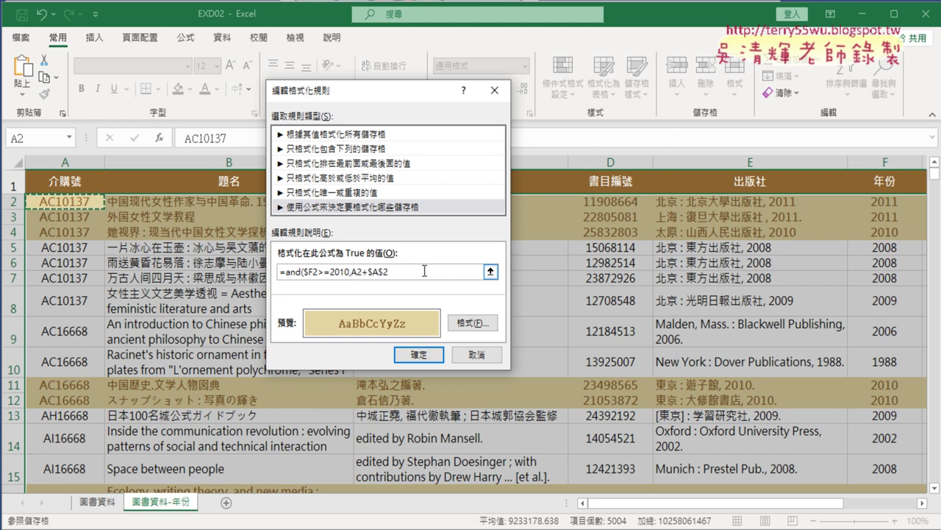
key("BackSpace")
key("BackSpace")
key("BackSpace")
key("BackSpace")
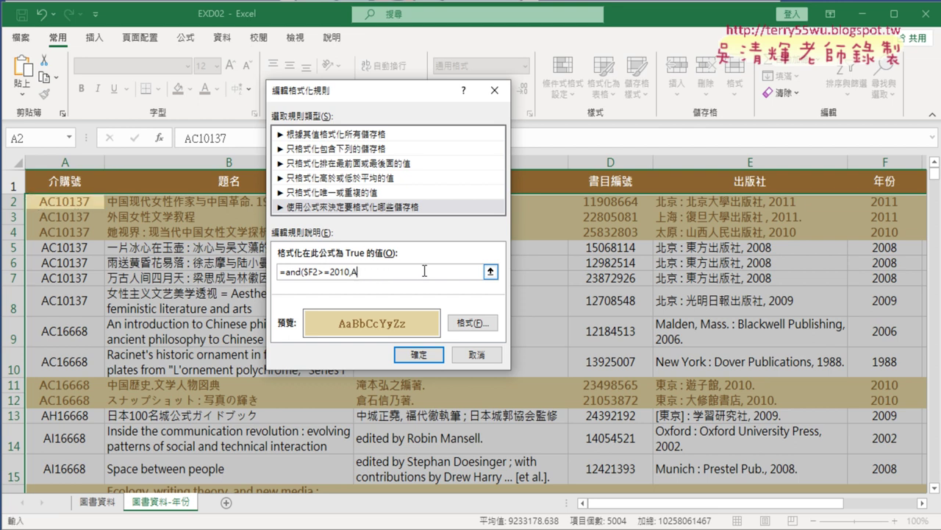
key("Left")
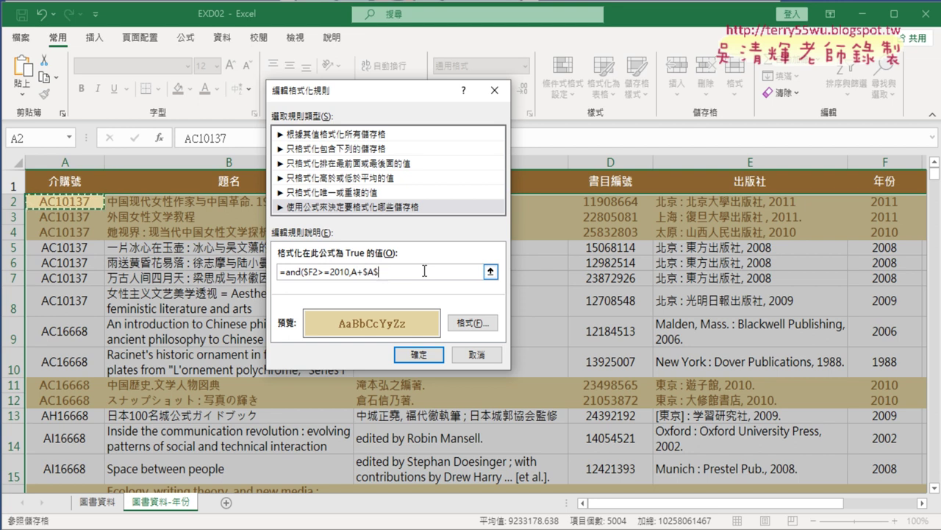
key("BackSpace")
key("BackSpace")
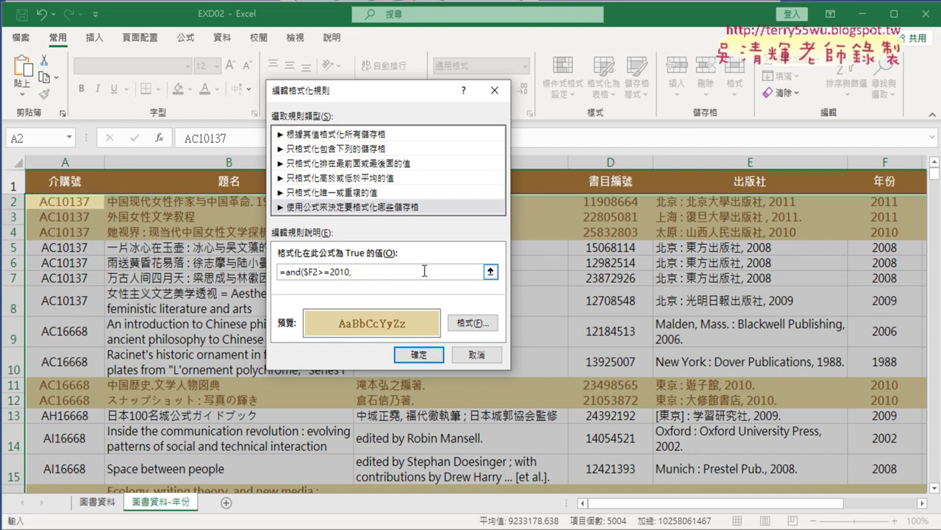
type("$")
type("A")
type("2")
Complete right($A2,4)="6668" and close the AND, then verify against the instructions PDF.
type("rig")
type("ht")
type("($A2")
type(",")
type("4")
type(")")
type("=")
type("\"\"")
key("Left")
type("6668")
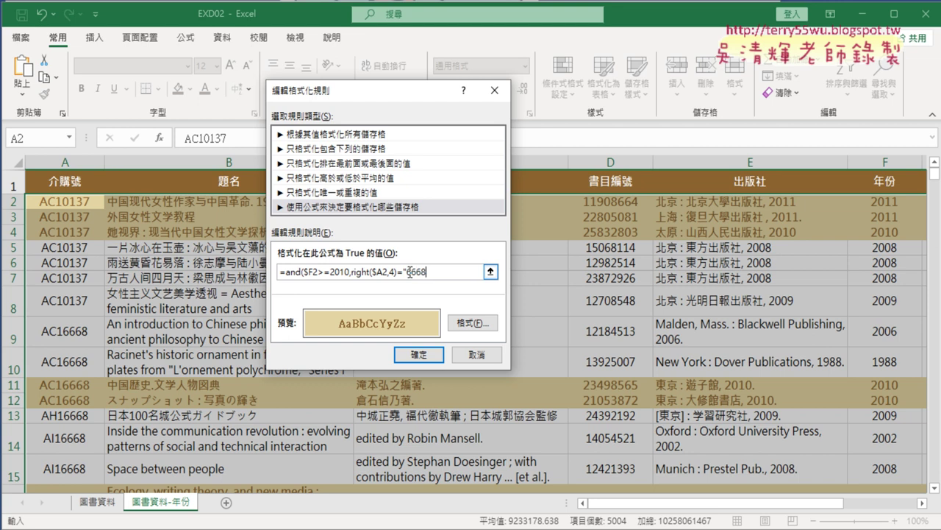
type("\"")
type(")")
mouse_move(304, 271)
left_mouse_down()
mouse_move(356, 272)
mouse_move(303, 271)
left_mouse_up()
left_click(353, 271)
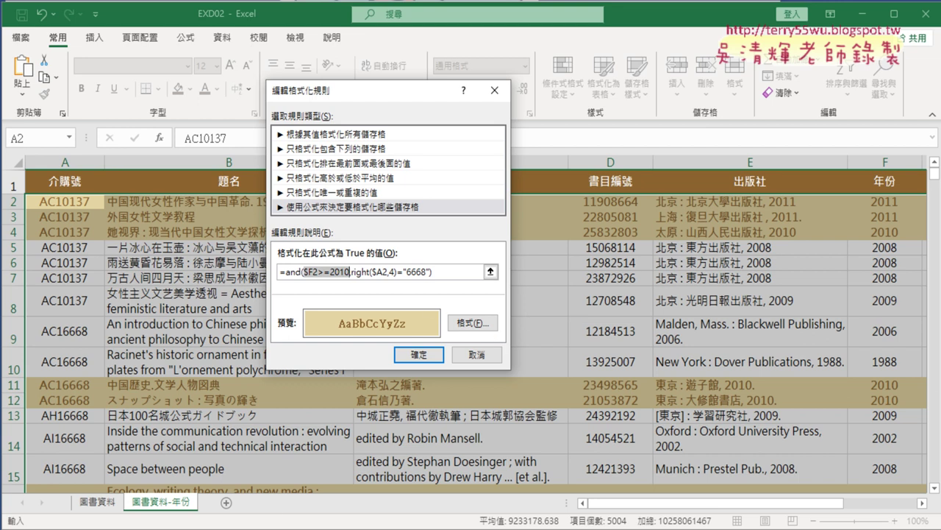
key("alt+Tab")
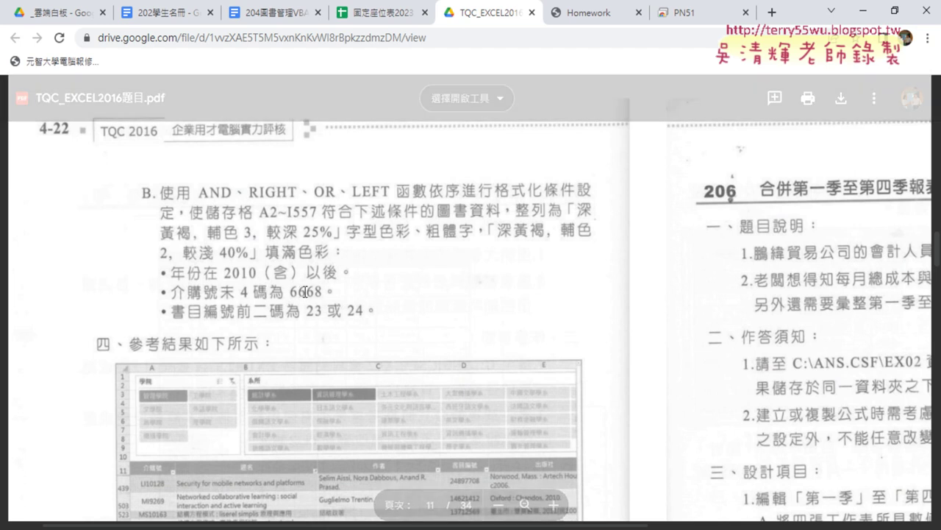
key("alt+Tab")
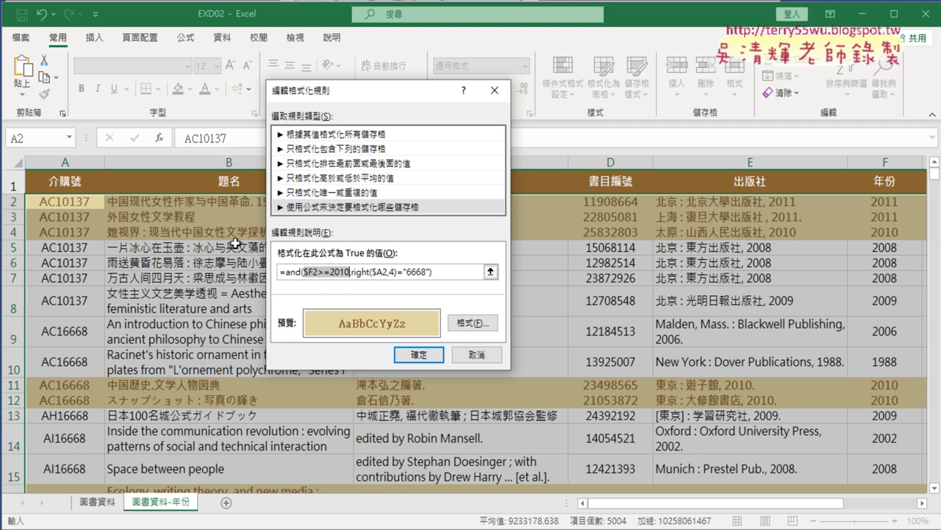
left_click(419, 354)
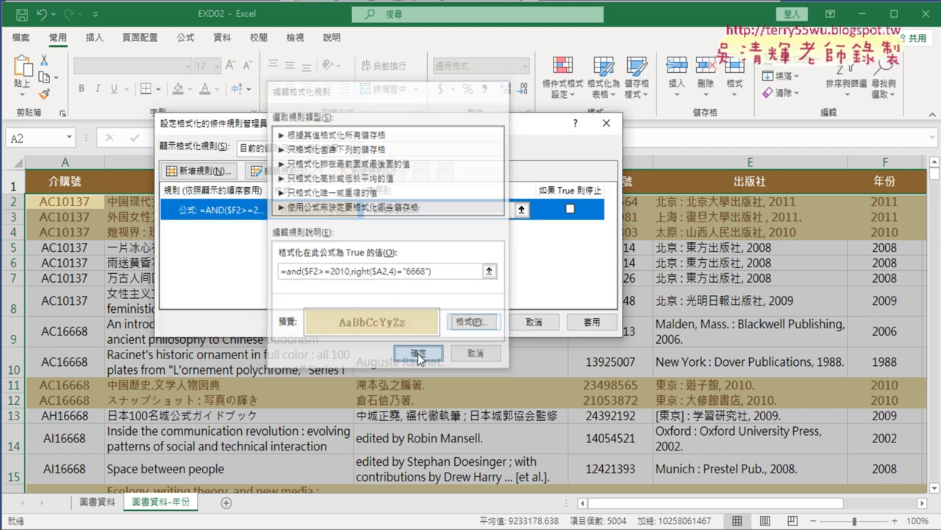
left_click(478, 322)
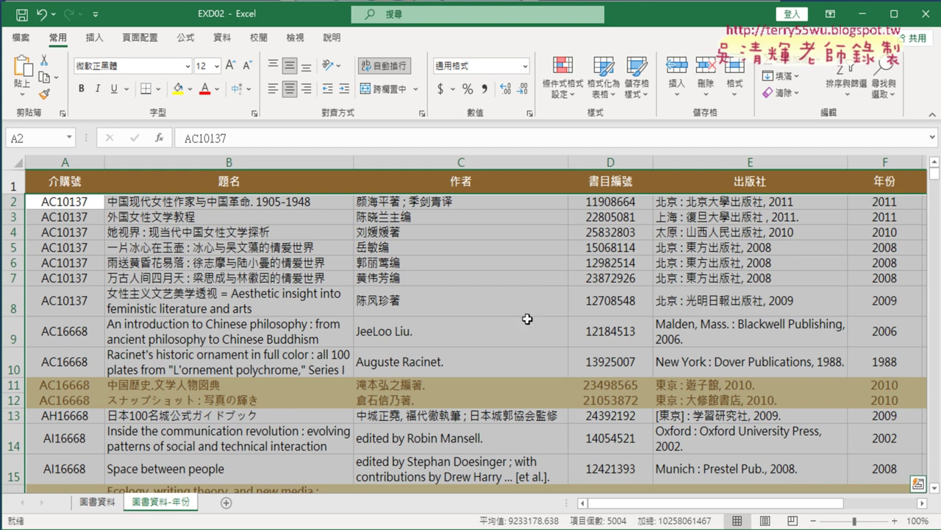
scroll(526, 319, "down", 3)
scroll(526, 317, "down", 1)
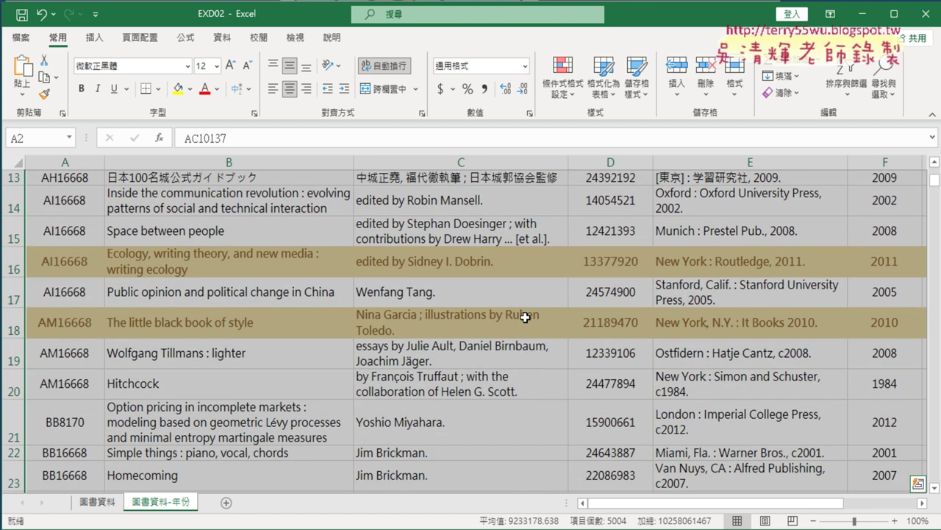
scroll(525, 317, "up", 1)
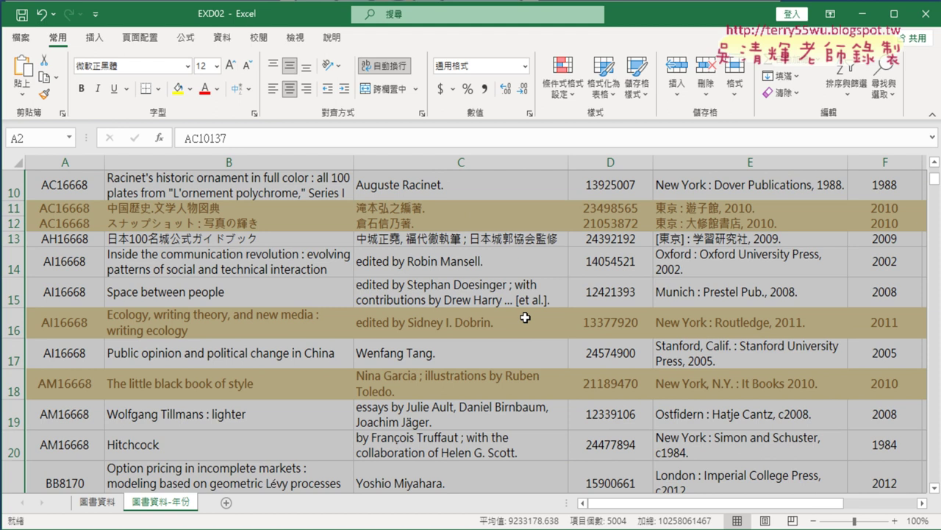
scroll(526, 317, "down", 2)
scroll(526, 317, "down", 5)
scroll(526, 317, "down", 2)
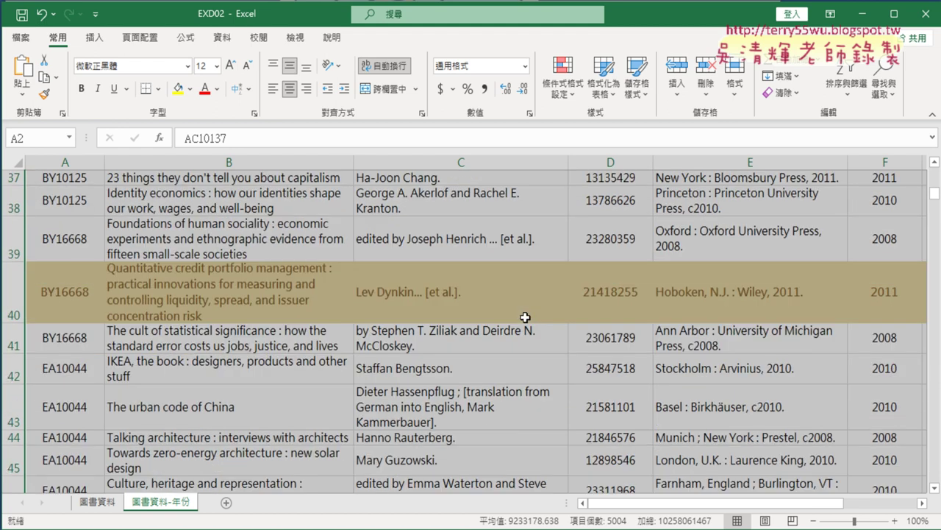
scroll(526, 317, "down", 3)
scroll(525, 317, "down", 3)
scroll(526, 317, "up", 3)
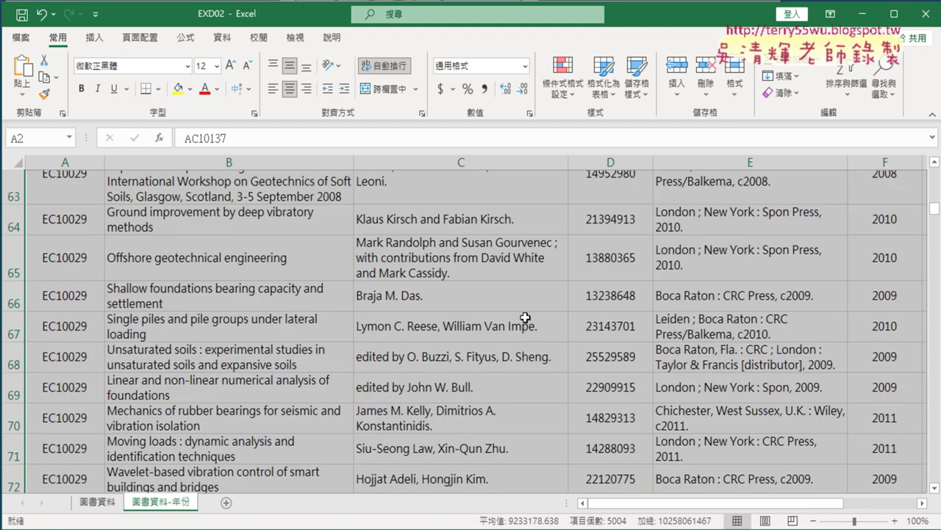
scroll(526, 317, "up", 3)
scroll(526, 317, "up", 8)
scroll(525, 317, "up", 4)
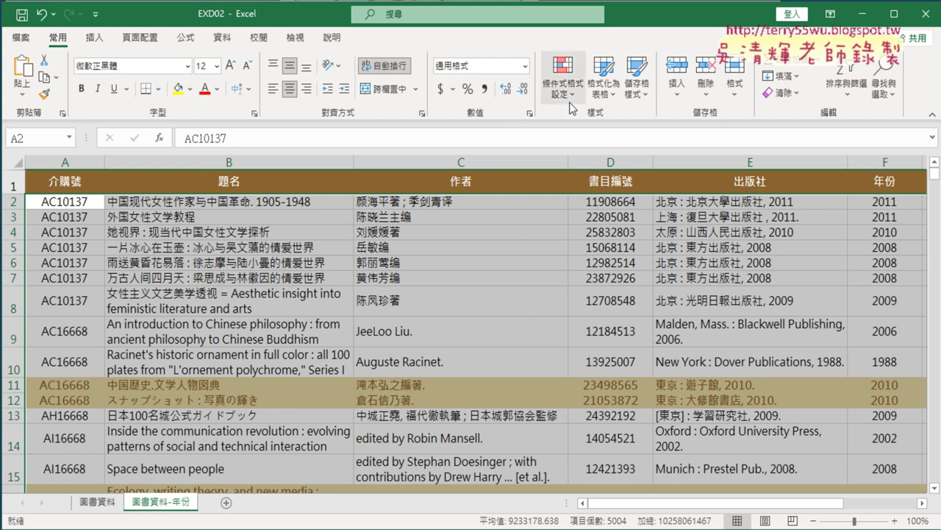
key("alt+Tab")
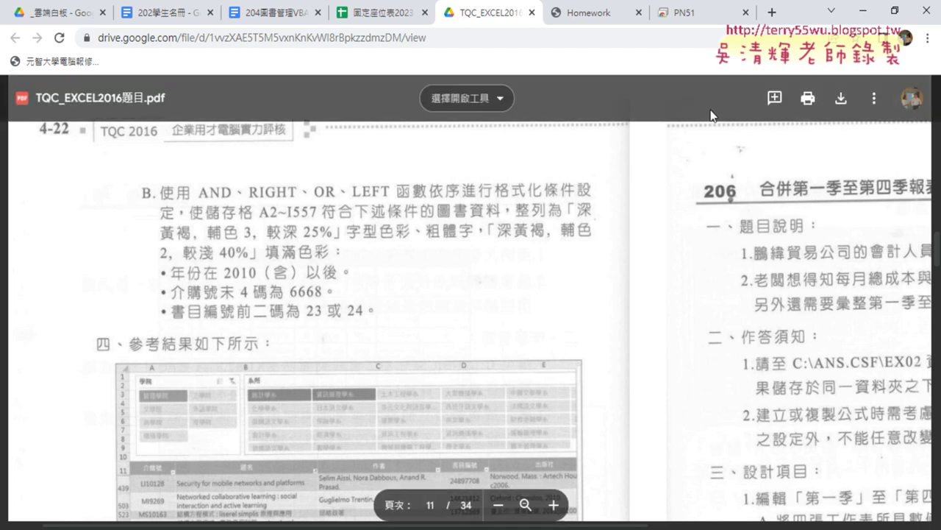
left_click(862, 12)
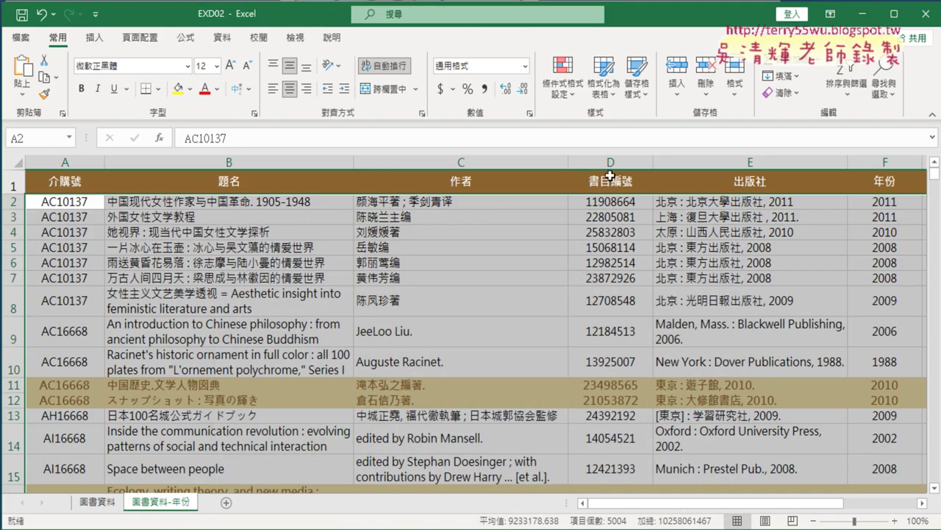
Append left($D2,2)="23" inside the AND rule's formula and confirm the edit.
left_click(573, 100)
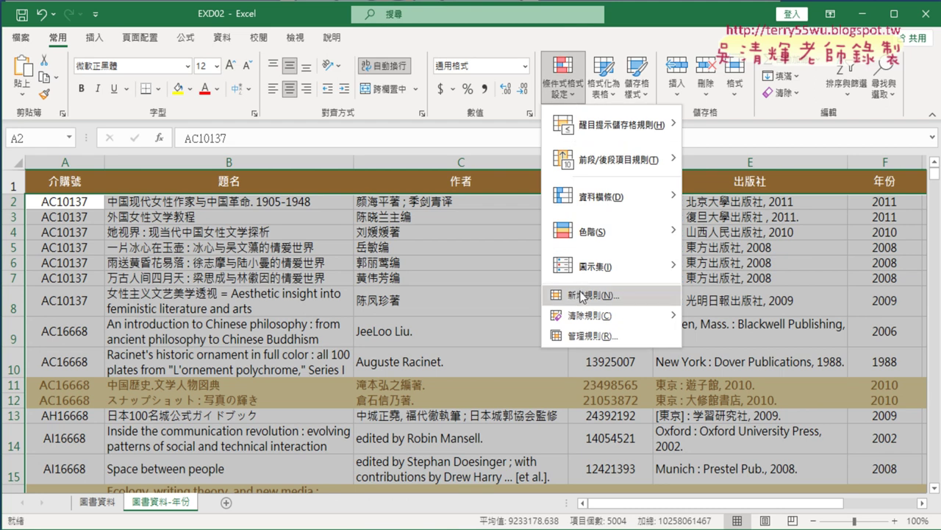
left_click(584, 335)
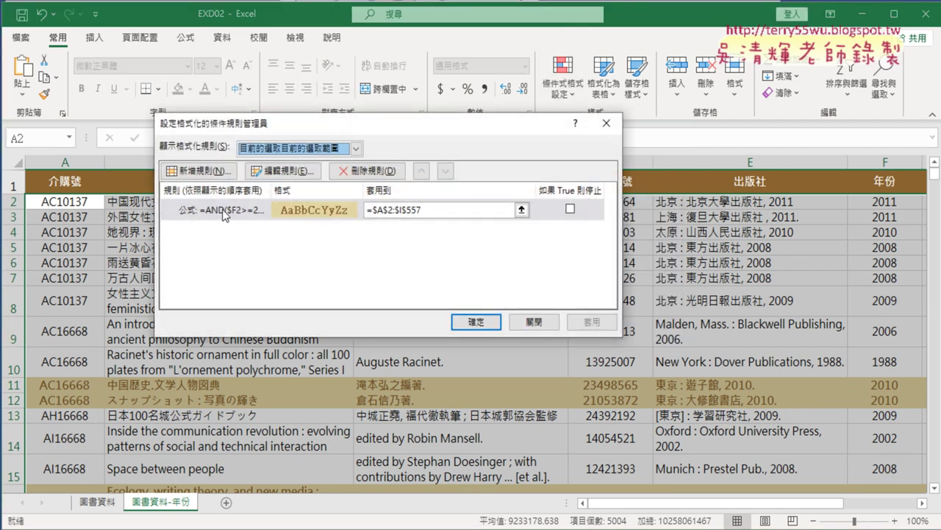
left_click(224, 210)
left_click(279, 175)
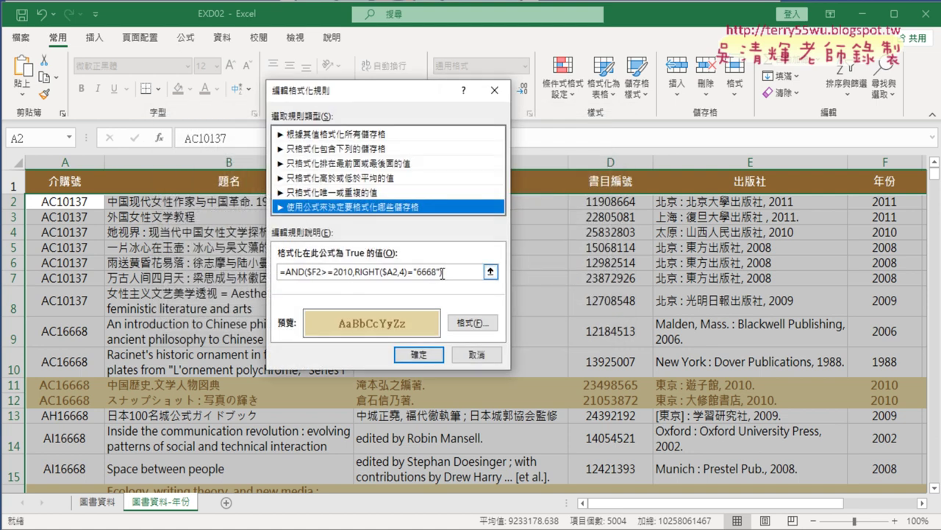
left_click(442, 272)
type(")")
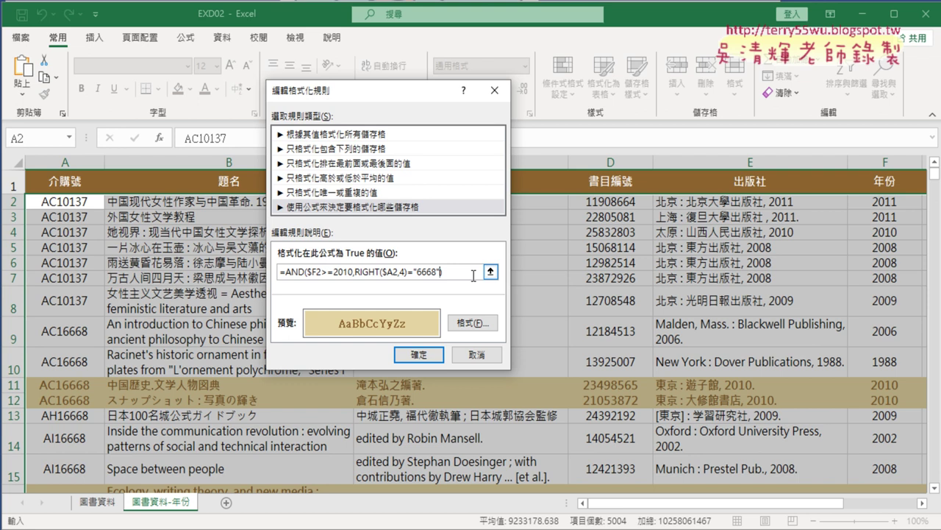
type(",")
type(",")
type("D")
key("BackSpace")
key("BackSpace")
type(",")
type("$D2")
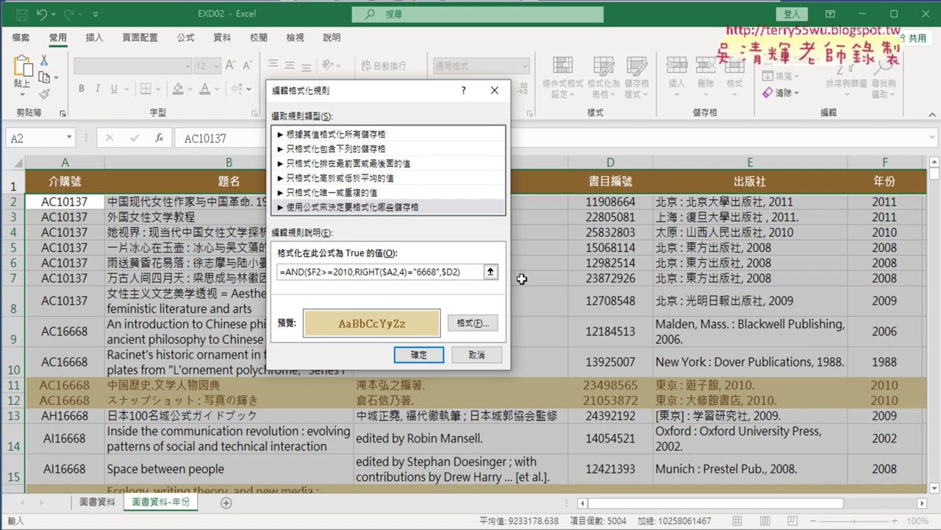
type("left")
type("($D2")
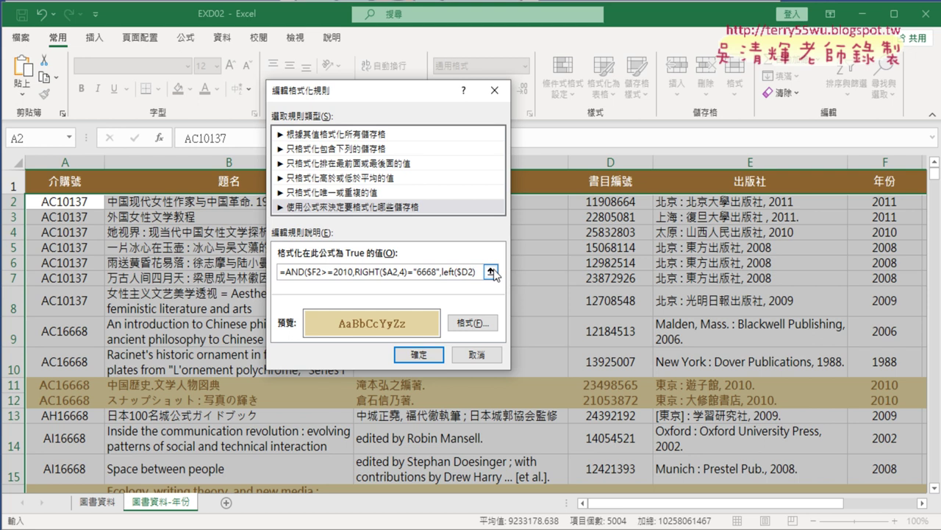
type(",2")
type(")")
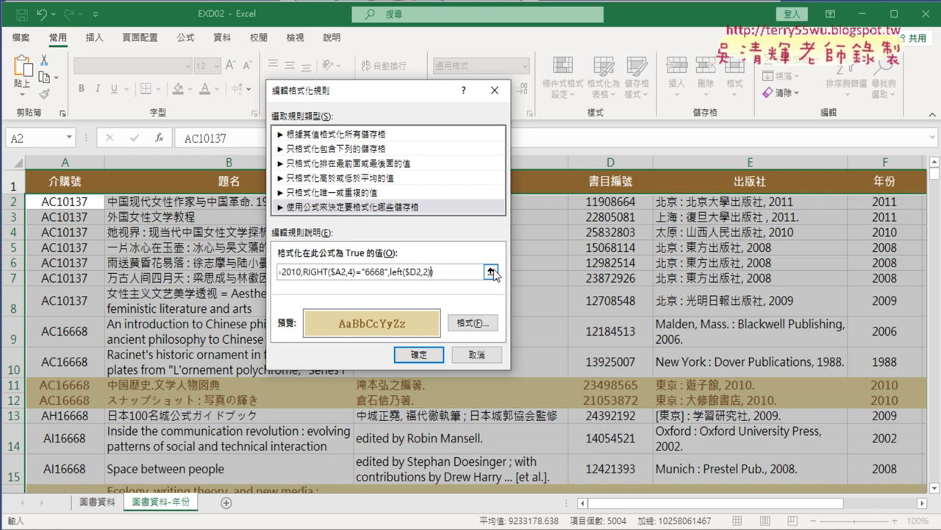
type("=")
type("\"23")
left_click(423, 356)
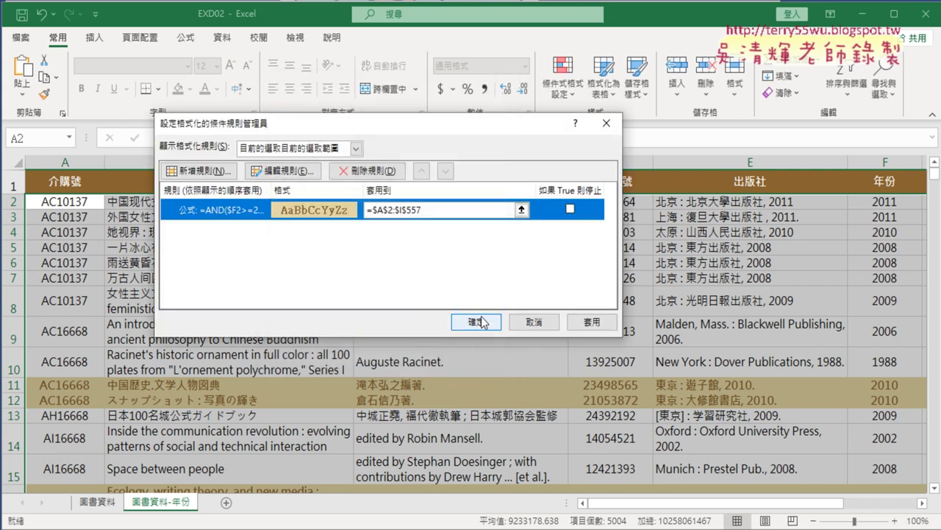
Apply the updated rule and scroll the sheet to check rows like 11 and 131 stay highlighted.
left_click(480, 318)
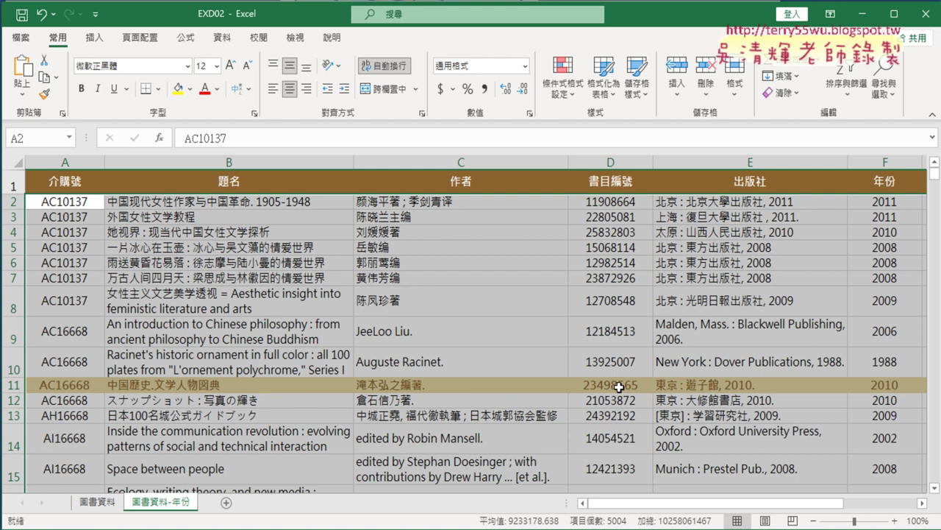
scroll(599, 384, "down", 3)
scroll(599, 384, "down", 9)
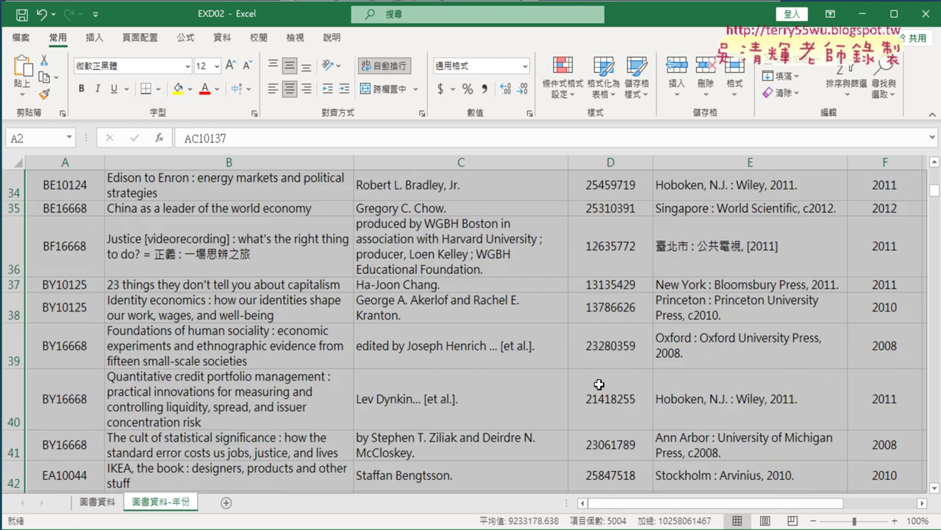
scroll(600, 384, "down", 7)
scroll(599, 384, "down", 4)
scroll(600, 384, "down", 8)
scroll(600, 384, "down", 7)
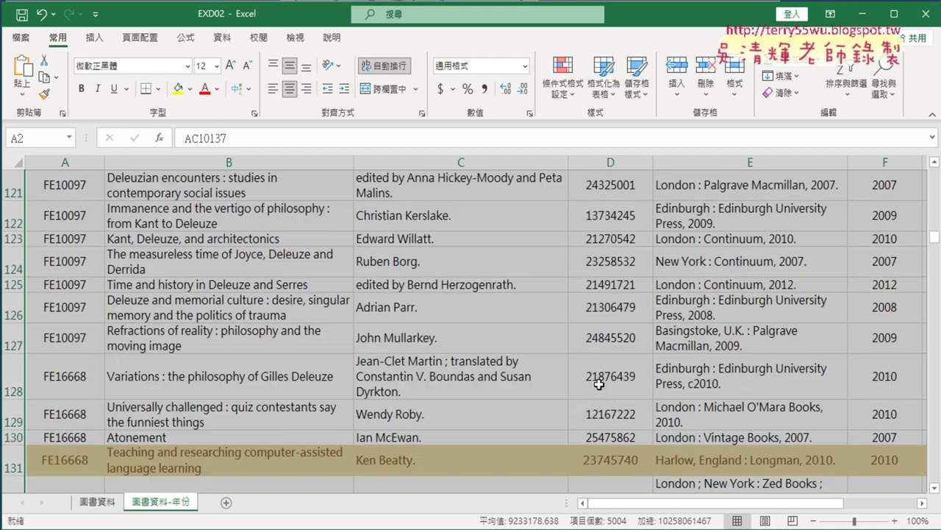
scroll(600, 384, "down", 6)
scroll(600, 384, "up", 2)
scroll(599, 384, "down", 4)
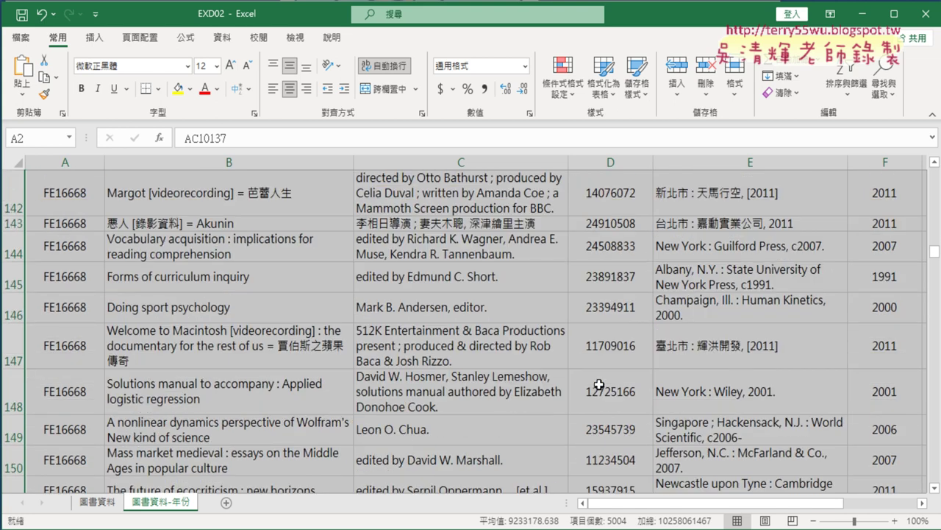
scroll(600, 384, "down", 4)
scroll(599, 384, "up", 4)
scroll(599, 384, "up", 4)
scroll(600, 384, "up", 6)
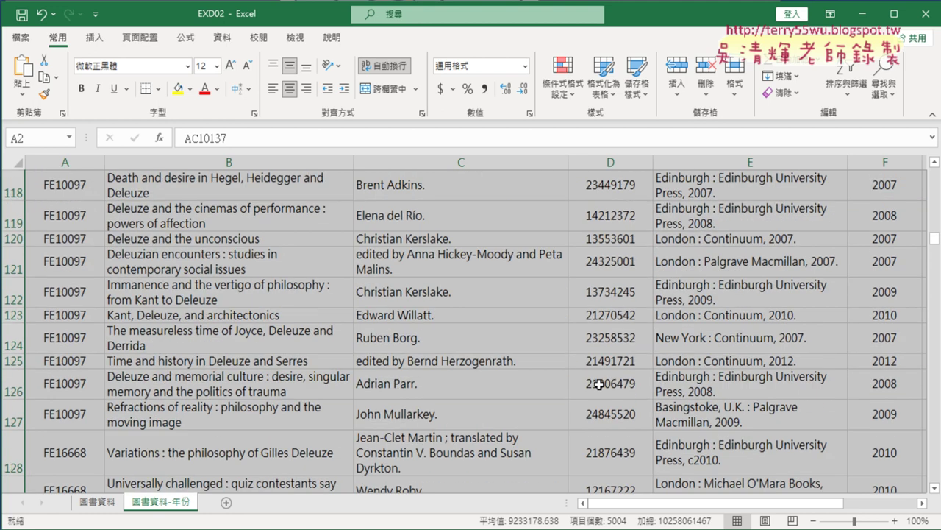
scroll(599, 384, "up", 6)
scroll(599, 384, "up", 8)
scroll(599, 384, "up", 10)
scroll(599, 367, "up", 8)
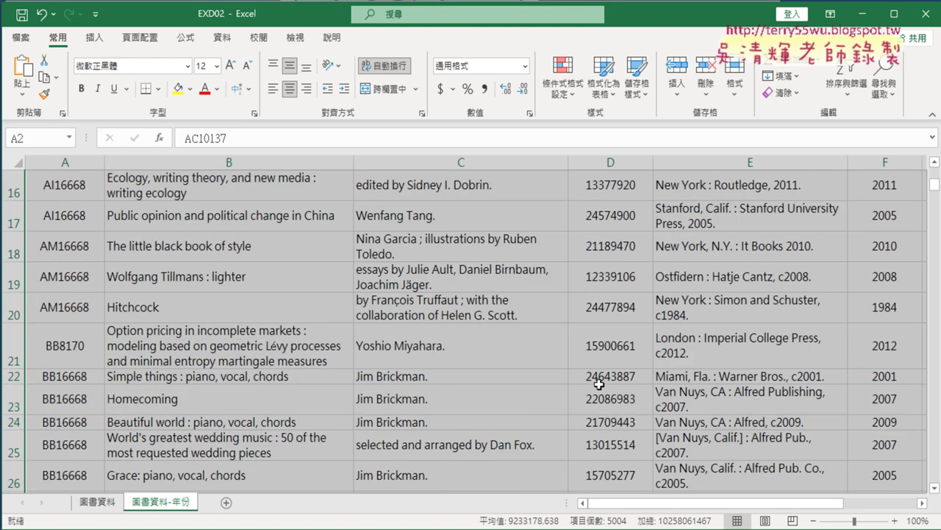
scroll(600, 360, "up", 5)
Reopen the formula rule for editing from the rules manager.
left_click(563, 94)
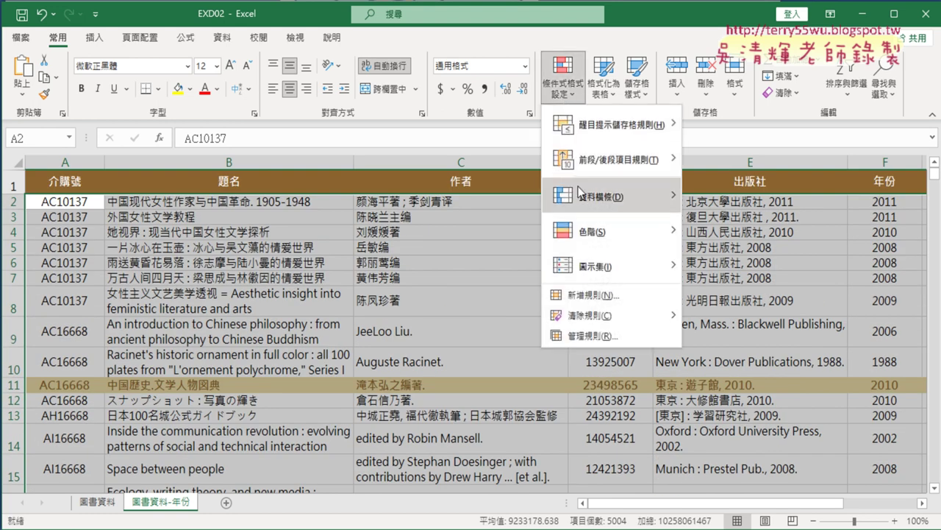
mouse_move(591, 311)
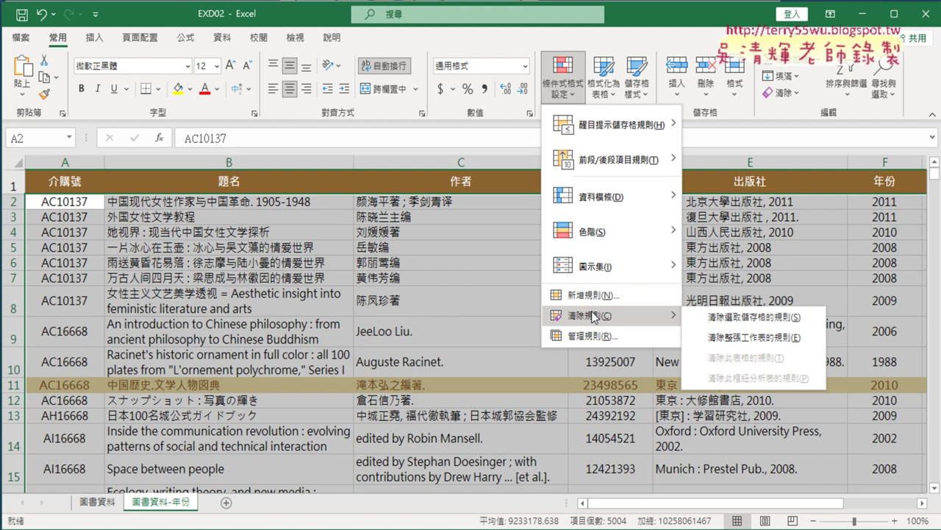
left_click(590, 334)
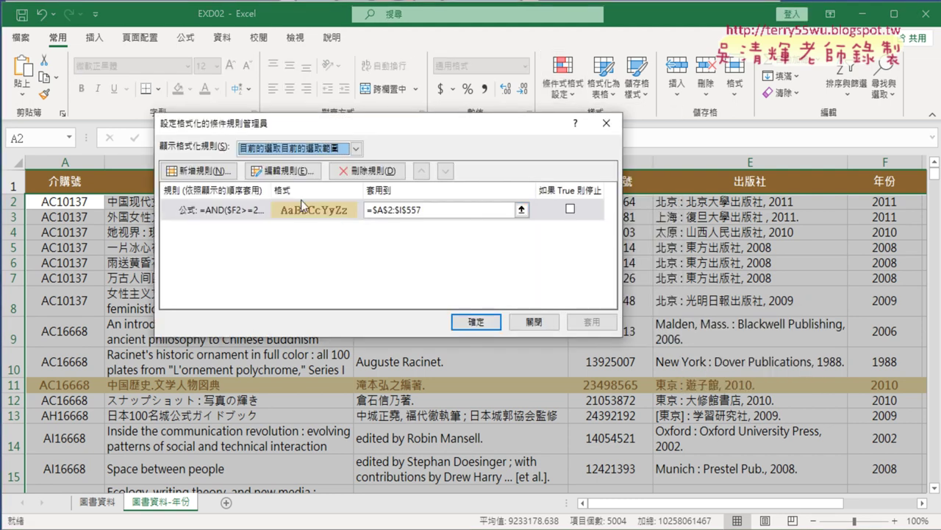
left_click(282, 171)
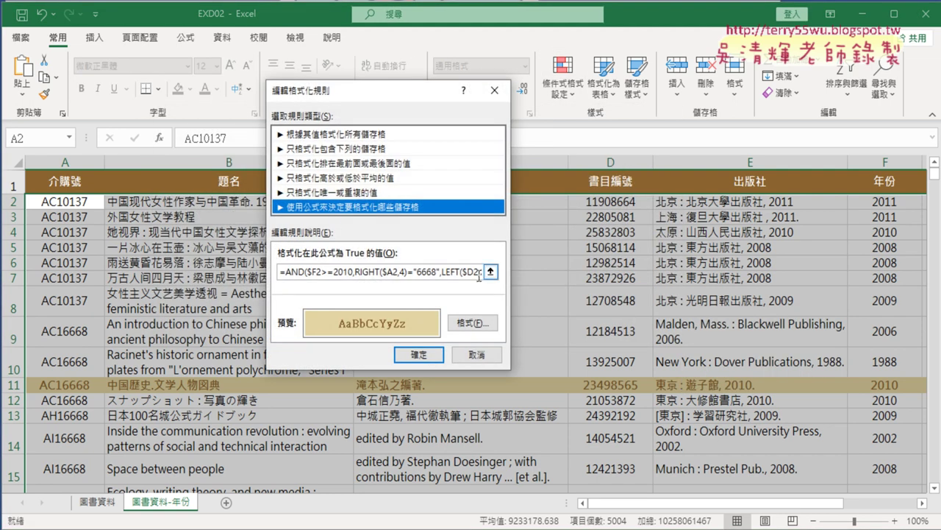
Add a closing parenthesis and insert or( before the LEFT($D2,2)="23" condition.
left_click(441, 273)
left_click_drag(441, 272, 520, 274)
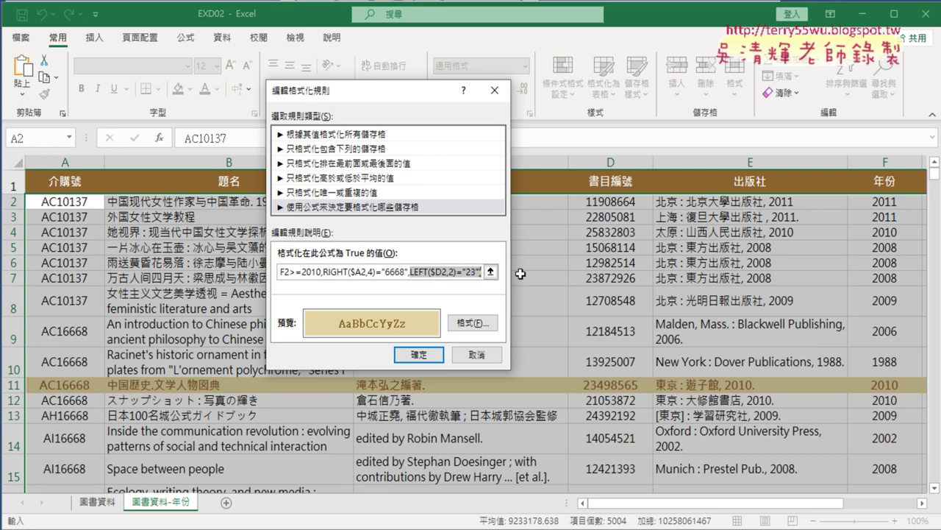
left_click(433, 272)
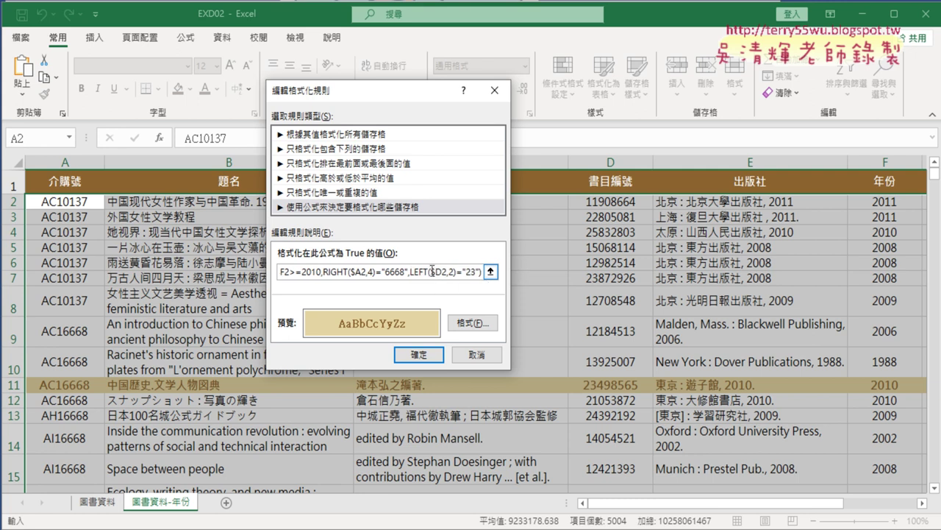
left_click(478, 271)
double_click(479, 271)
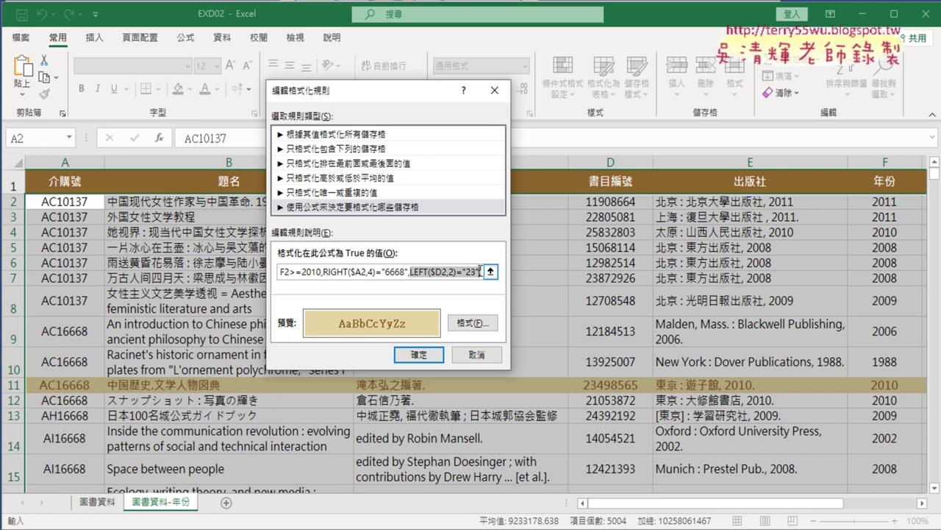
type(")")
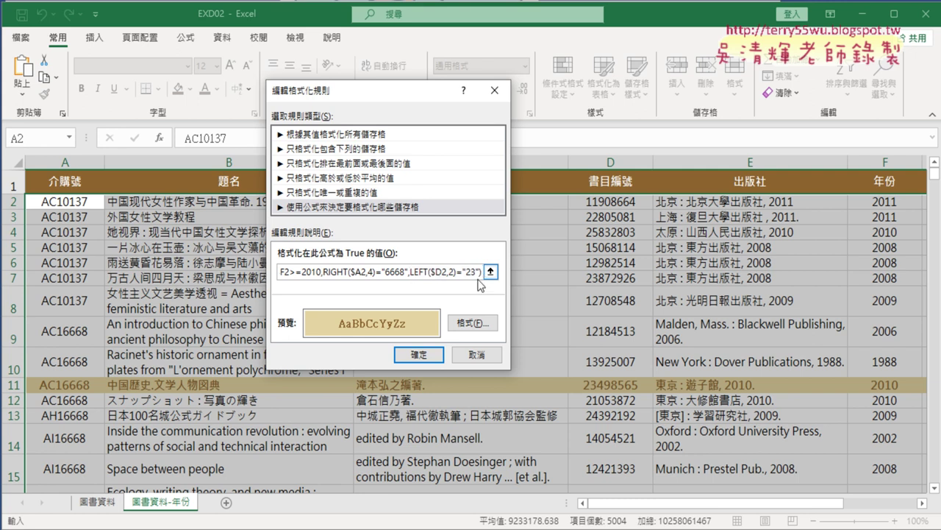
key("Left")
key("Left")
key("Left")
type("o")
type("r(")
Delete the stray $A$2 reference from the rule formula.
key("Right")
key("Right")
key("Right")
key("Right")
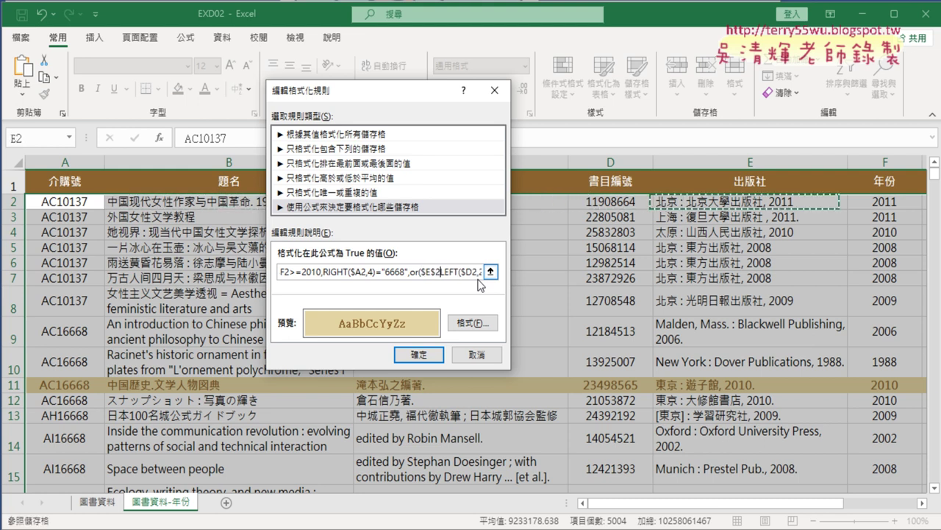
key("Right")
key("Left")
key("Left")
key("Left")
key("Left")
key("Left")
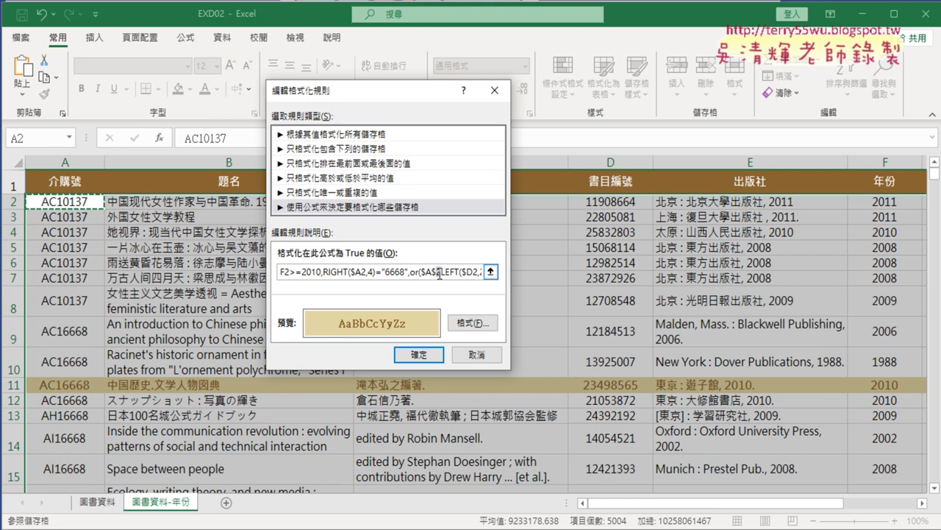
left_click_drag(441, 272, 423, 272)
key("Delete")
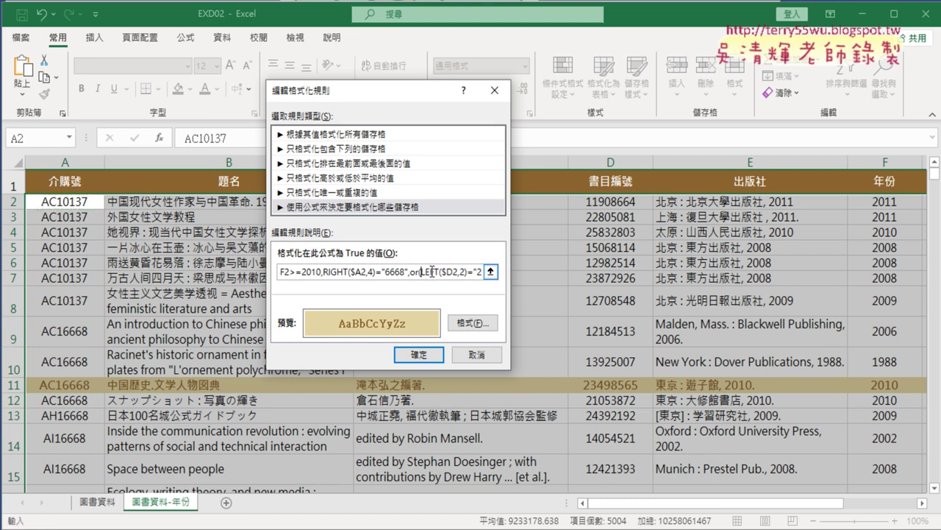
Add the LEFT($D2,2)="24" alternative inside the OR and confirm the rule.
left_click_drag(461, 272, 509, 276)
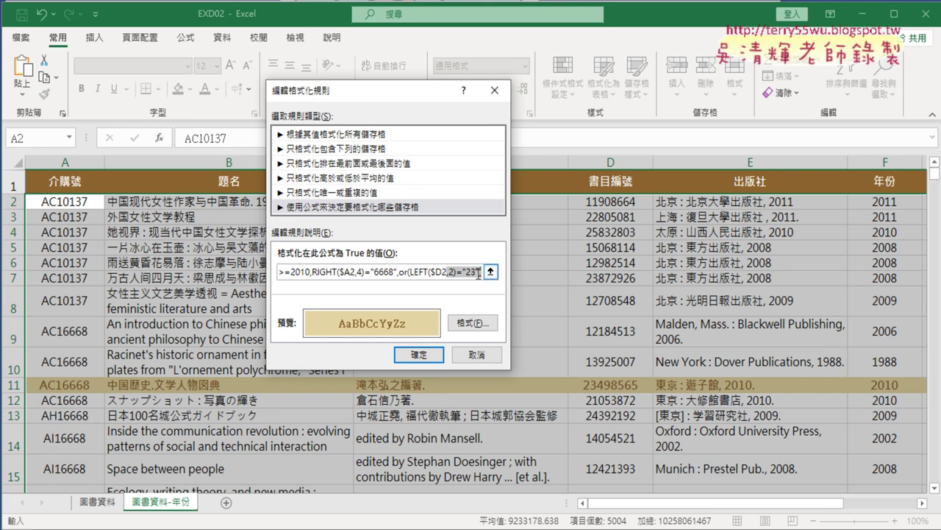
left_click(479, 272)
type(")")
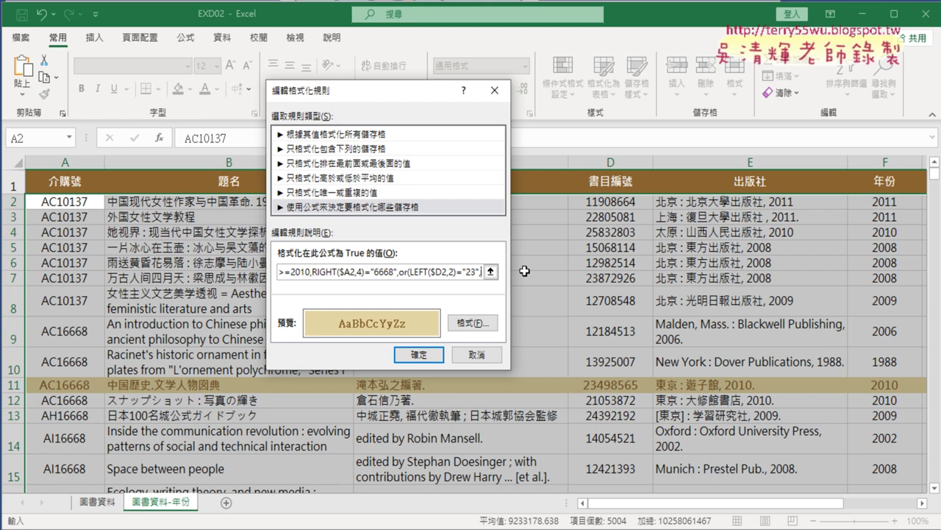
key("ctrl+v")
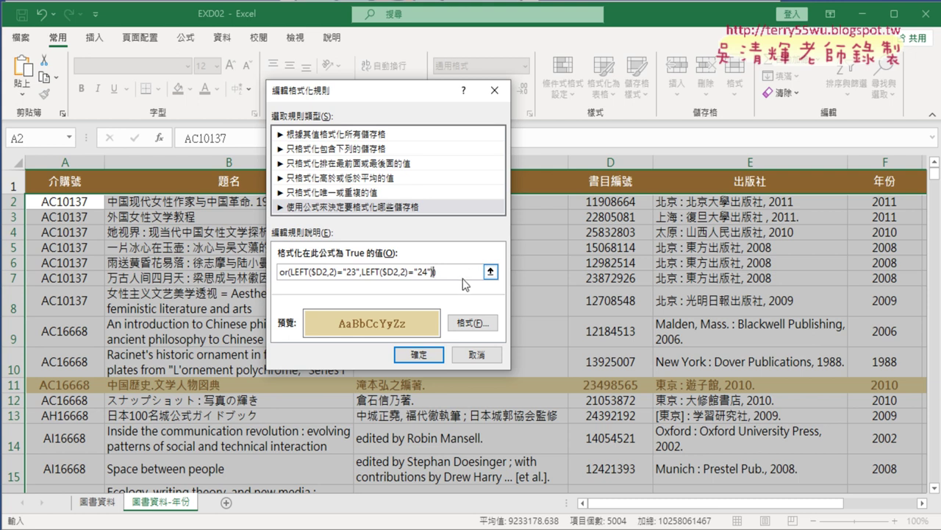
key("Home")
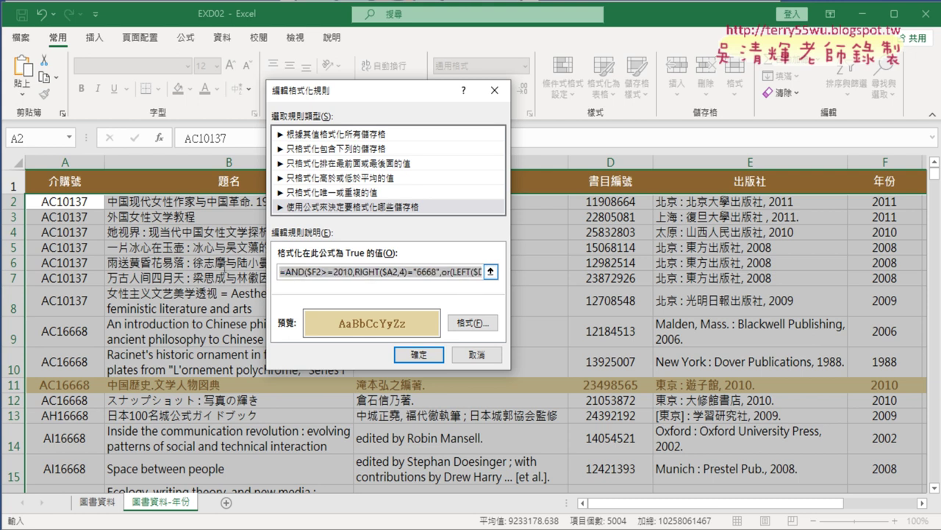
left_click(442, 365)
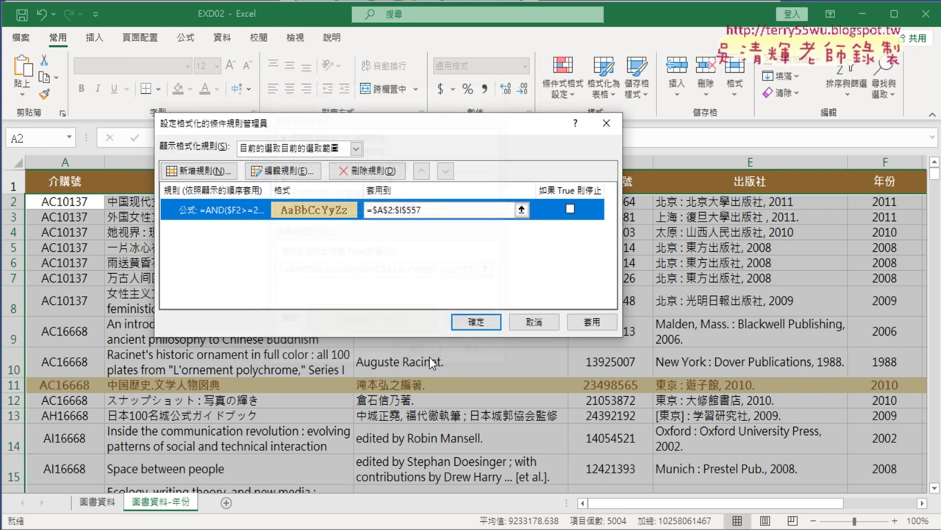
Apply the rule and scroll down to confirm row 103 (prefix 24, year 2011) is highlighted.
left_click(481, 324)
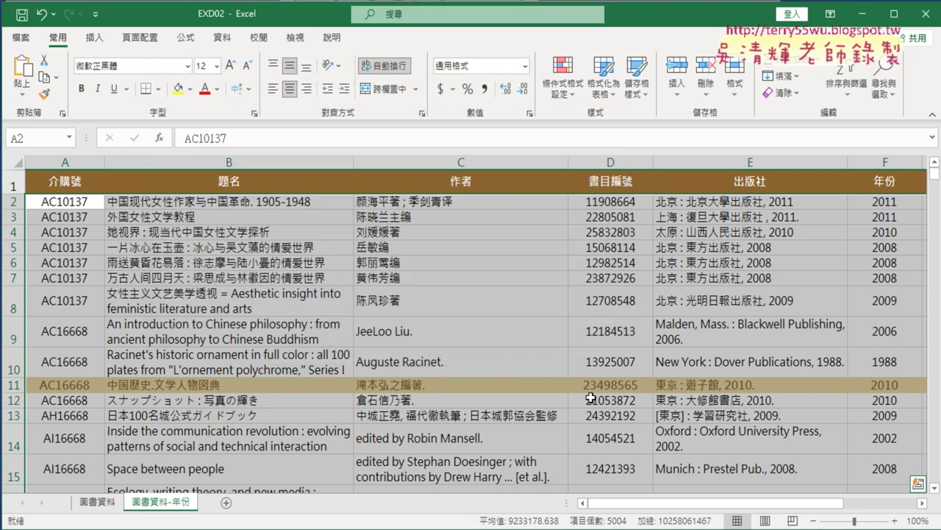
scroll(596, 388, "down", 3)
scroll(596, 387, "down", 2)
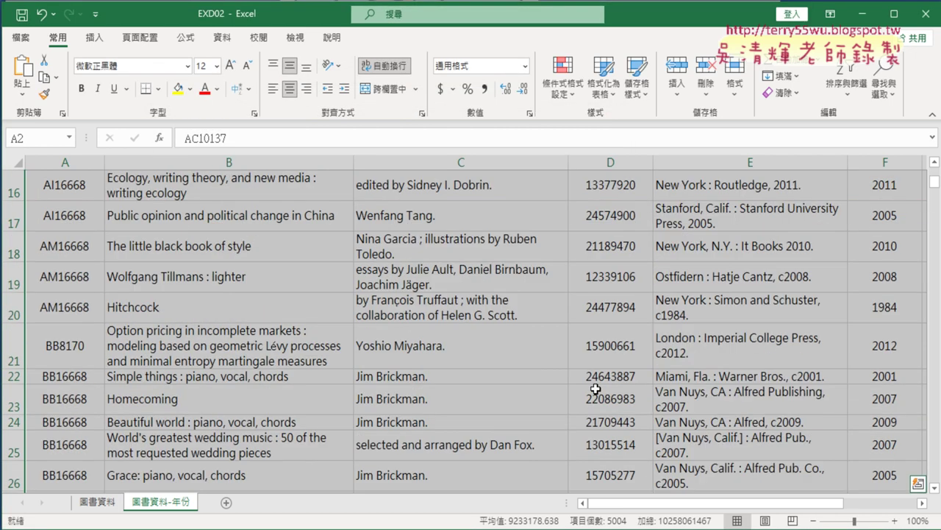
scroll(596, 388, "down", 6)
scroll(595, 387, "down", 2)
scroll(596, 388, "down", 3)
scroll(595, 388, "down", 6)
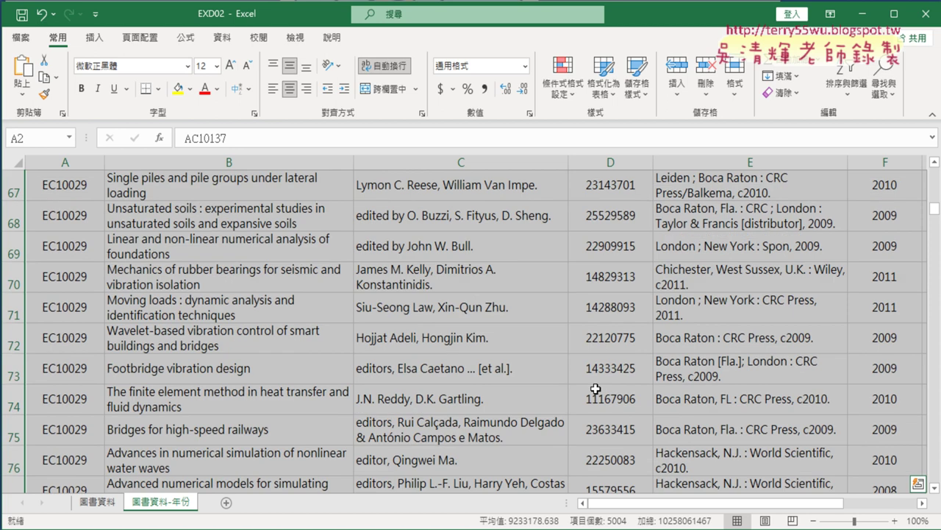
scroll(596, 387, "down", 3)
scroll(596, 388, "down", 6)
scroll(595, 388, "down", 4)
scroll(595, 387, "down", 1)
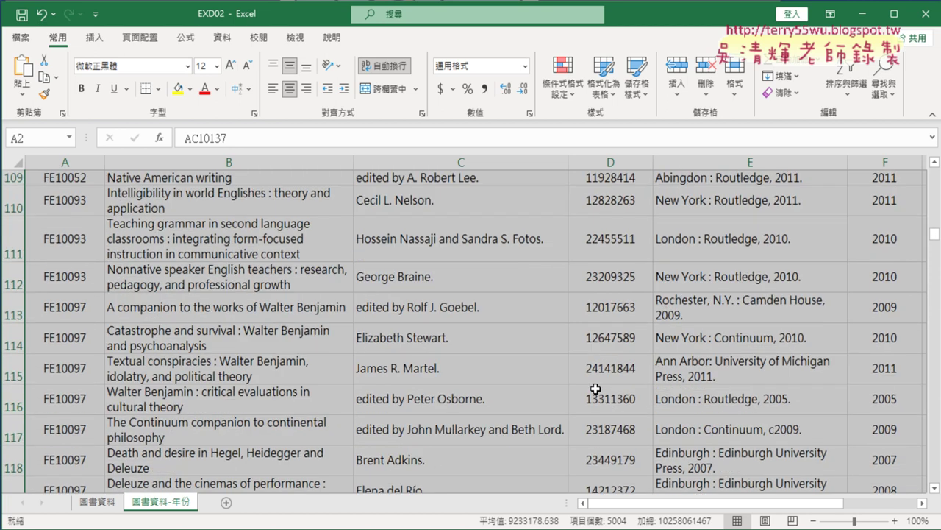
scroll(596, 387, "up", 2)
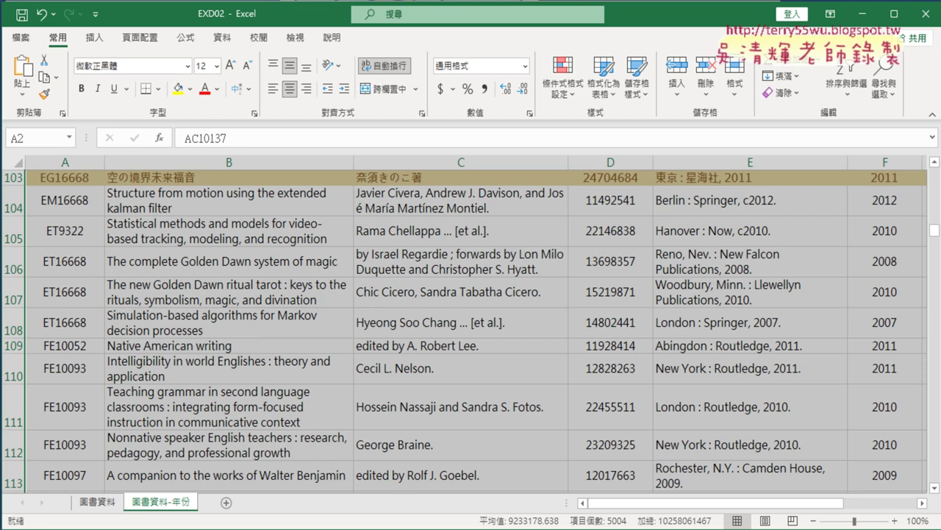
Open the 204圖書管理VBA之一 notes in Chrome and scroll to the formula.
left_click(441, 478)
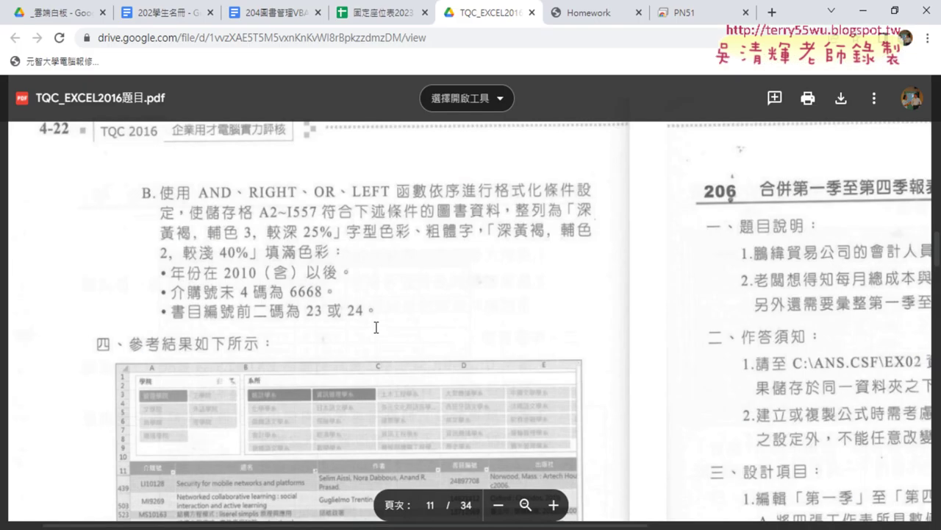
left_click(271, 13)
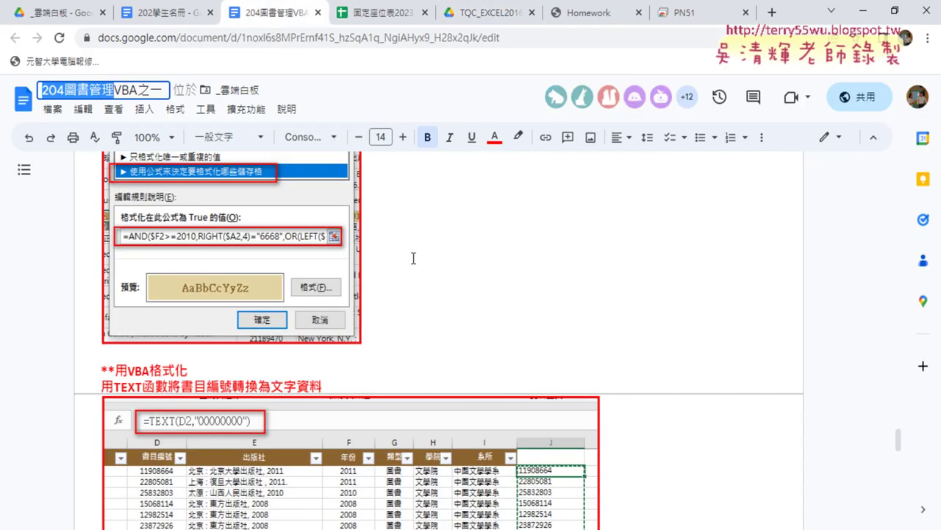
scroll(413, 258, "up", 1)
scroll(413, 257, "up", 2)
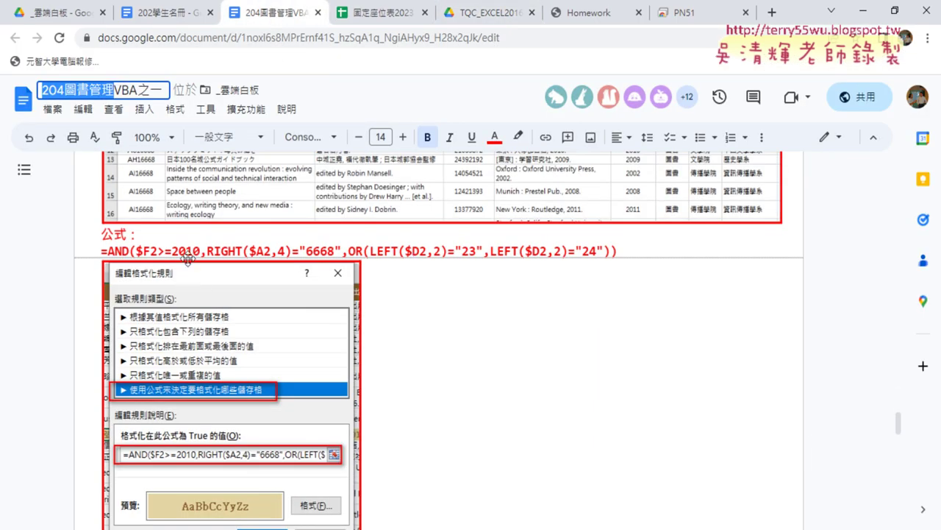
left_click(138, 251)
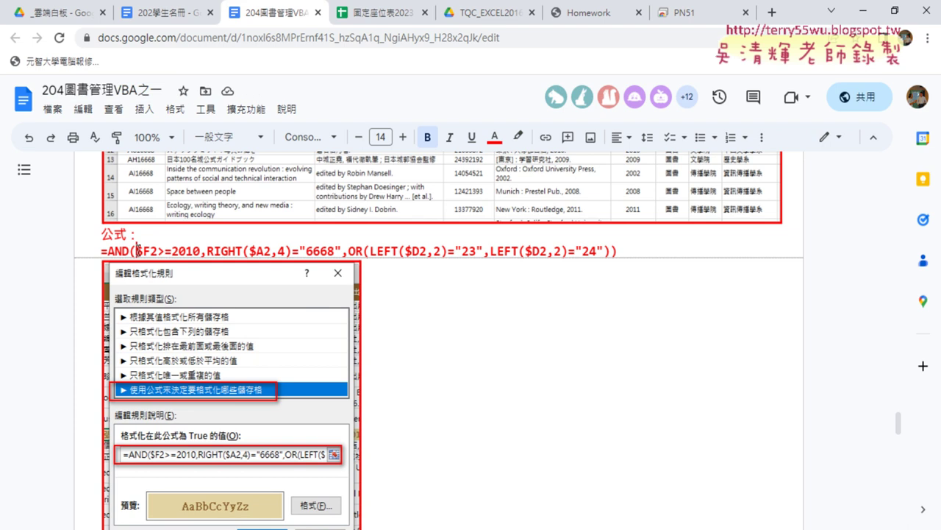
Highlight the year, 6668 ending, prefix 23 and 24, and whole OR conditions in turn.
left_click_drag(136, 250, 201, 250)
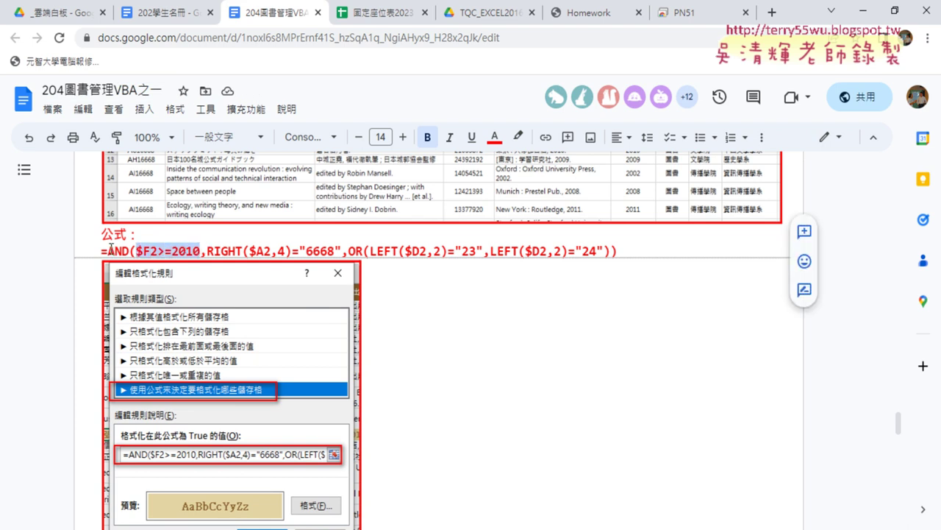
left_click_drag(109, 251, 342, 249)
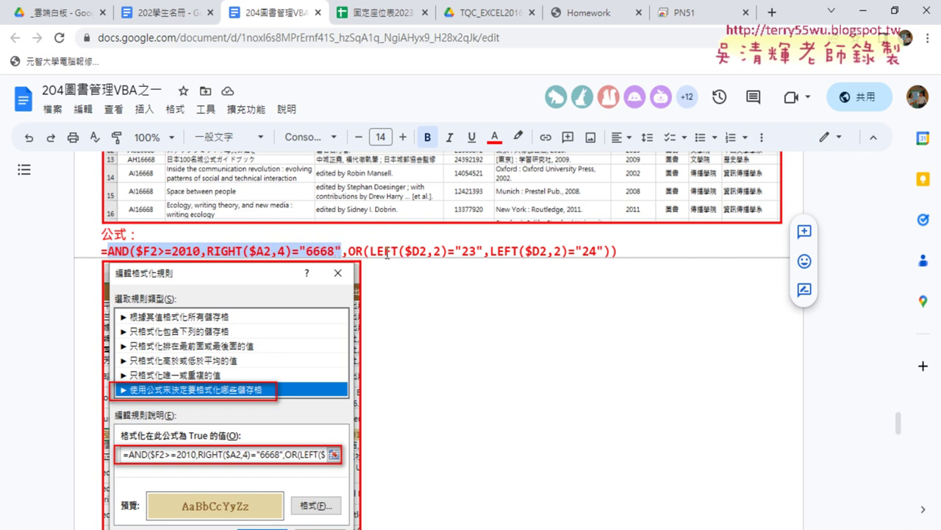
left_click_drag(370, 251, 483, 250)
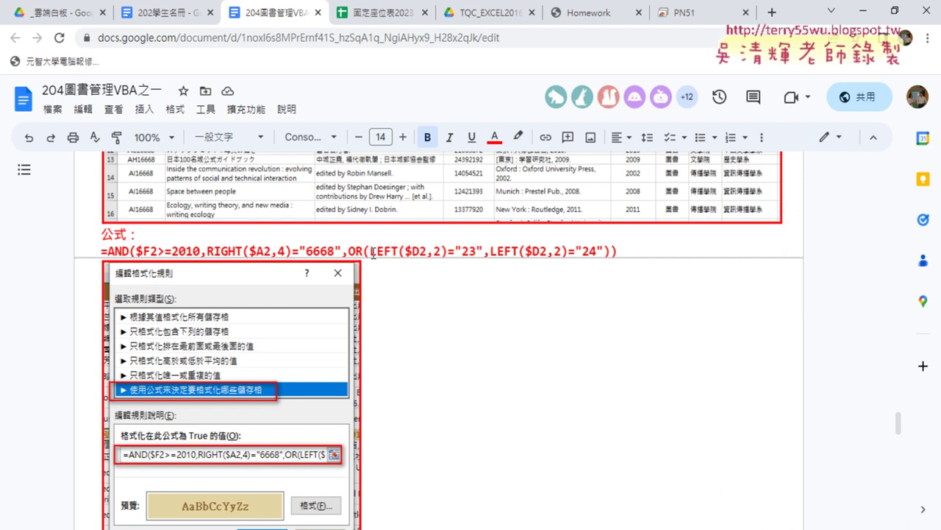
left_click_drag(370, 251, 604, 250)
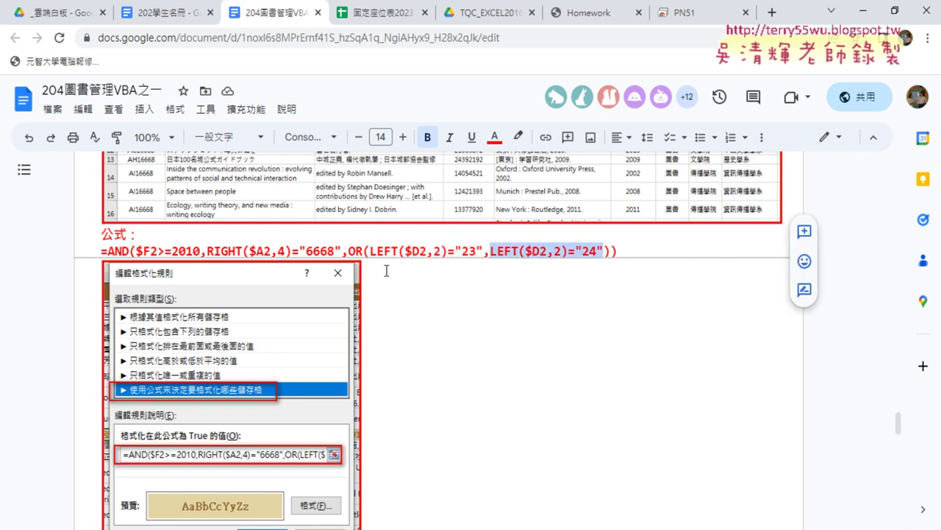
left_click(610, 251)
left_click_drag(610, 251, 350, 251)
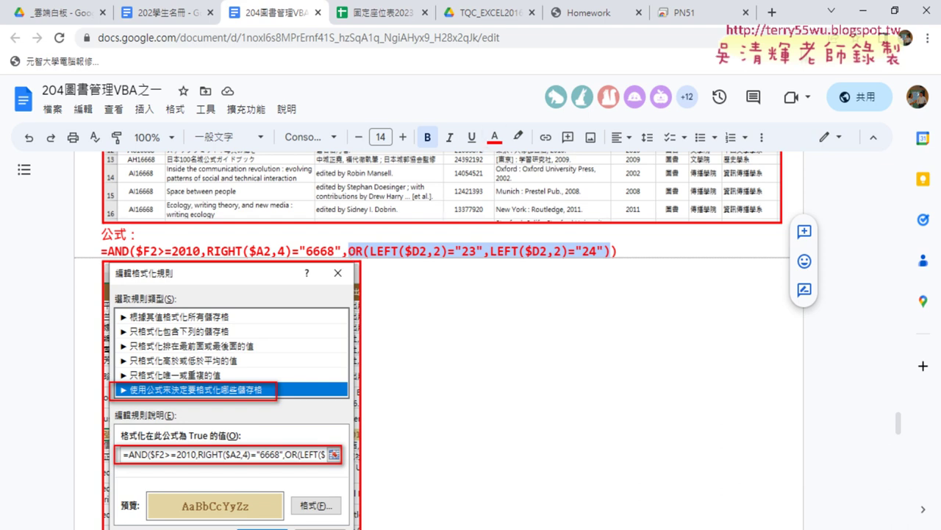
Return to Excel and save the workbook under the name EXA204 via Save As.
left_click(862, 12)
scroll(491, 256, "up", 3)
scroll(517, 294, "down", 2)
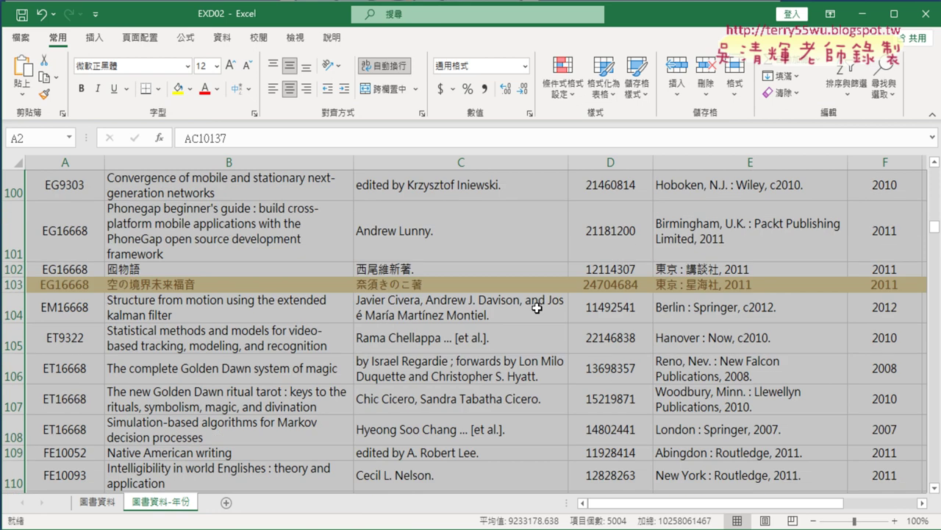
left_click(21, 37)
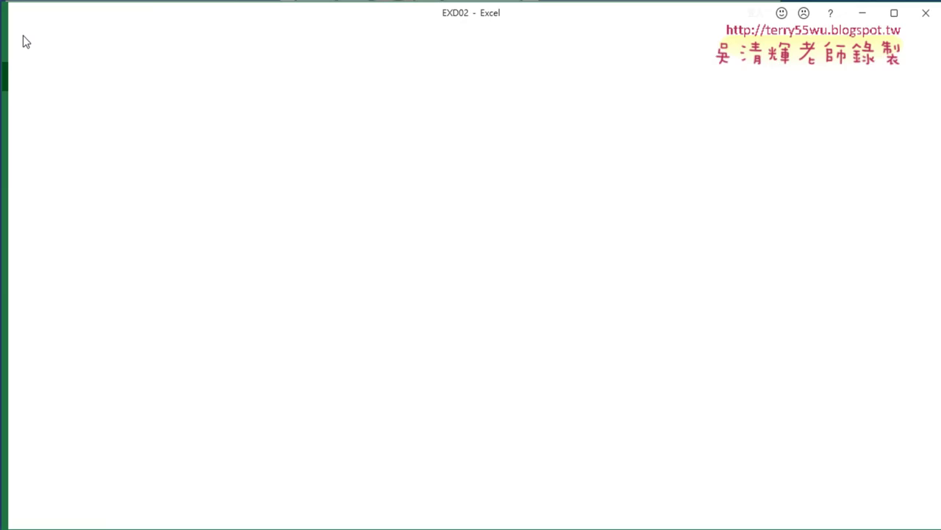
left_click(65, 240)
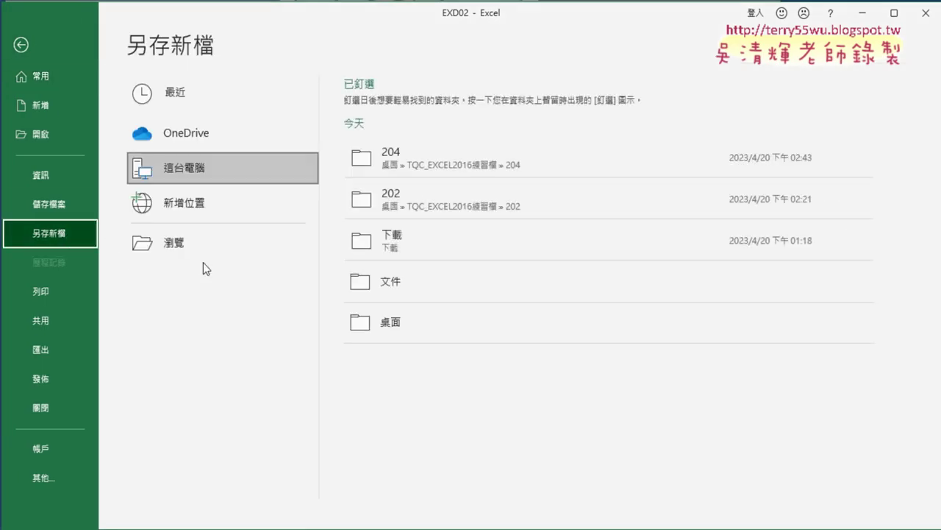
left_click(256, 256)
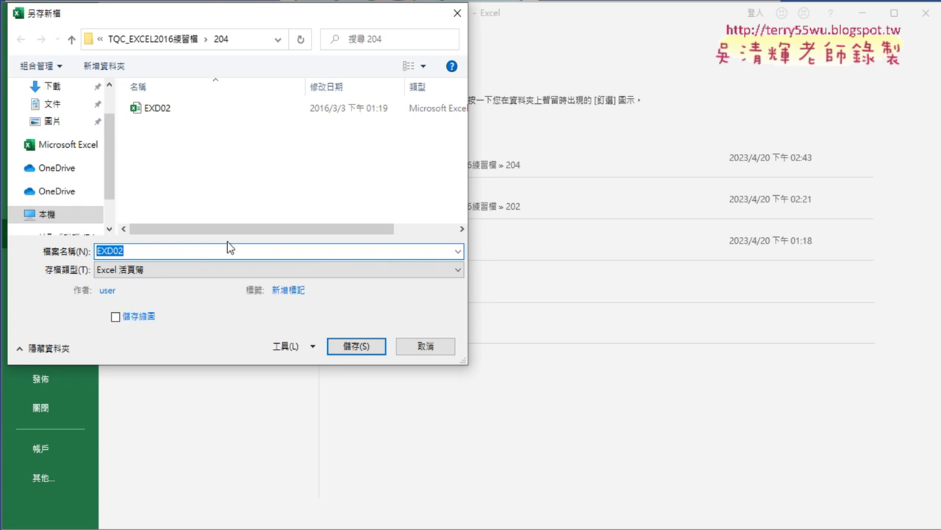
key("End")
key("BackSpace")
key("BackSpace")
key("BackSpace")
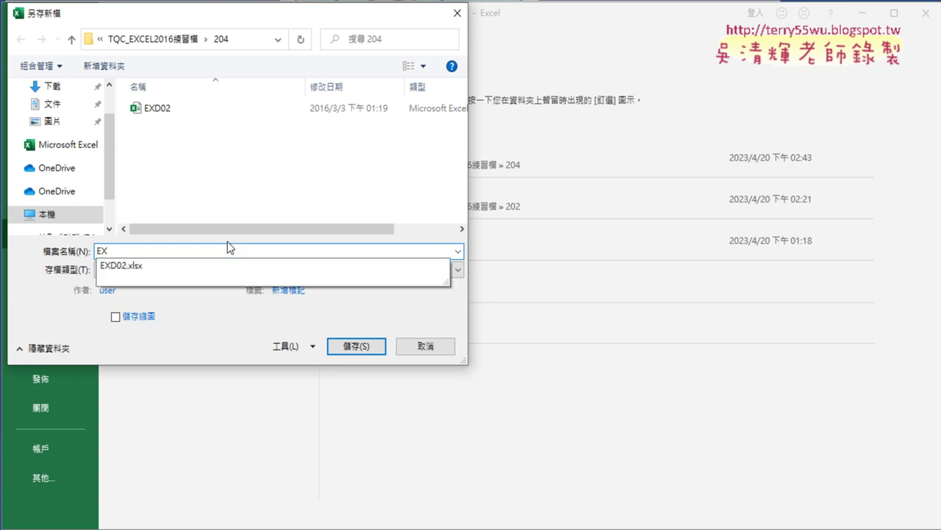
type("A204")
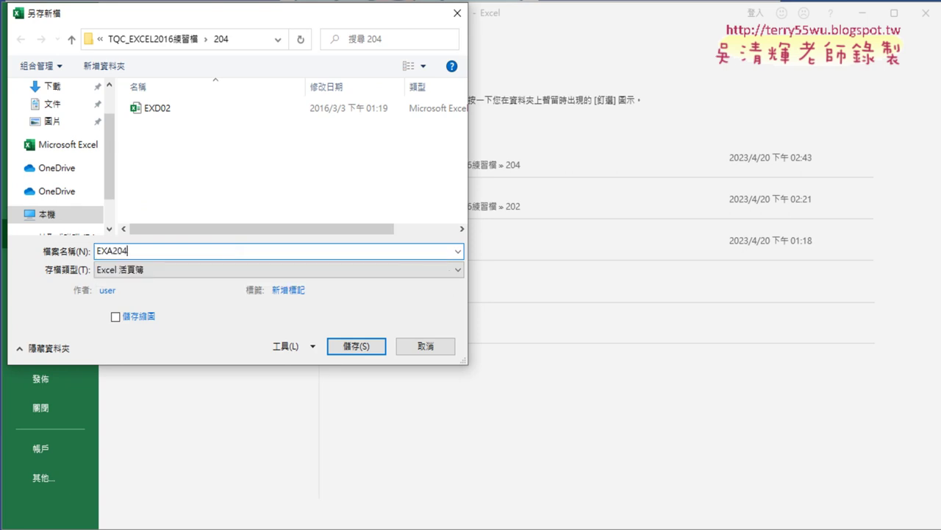
key("Return")
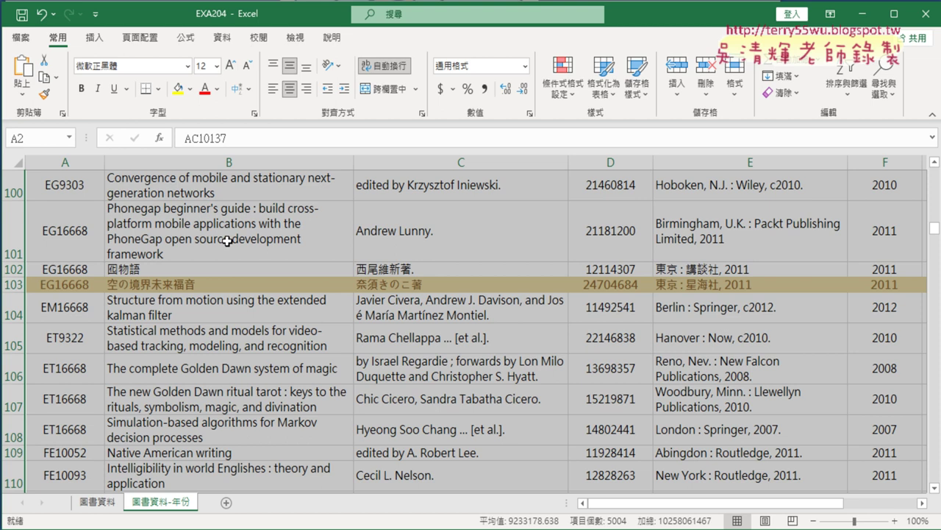
scroll(83, 255, "up", 4)
scroll(83, 255, "up", 9)
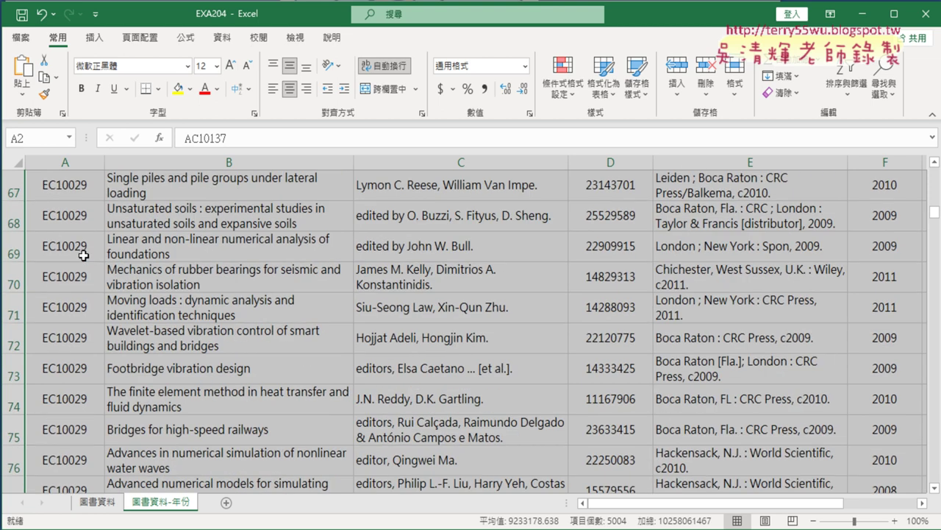
scroll(83, 255, "up", 7)
scroll(83, 255, "up", 6)
scroll(83, 255, "up", 7)
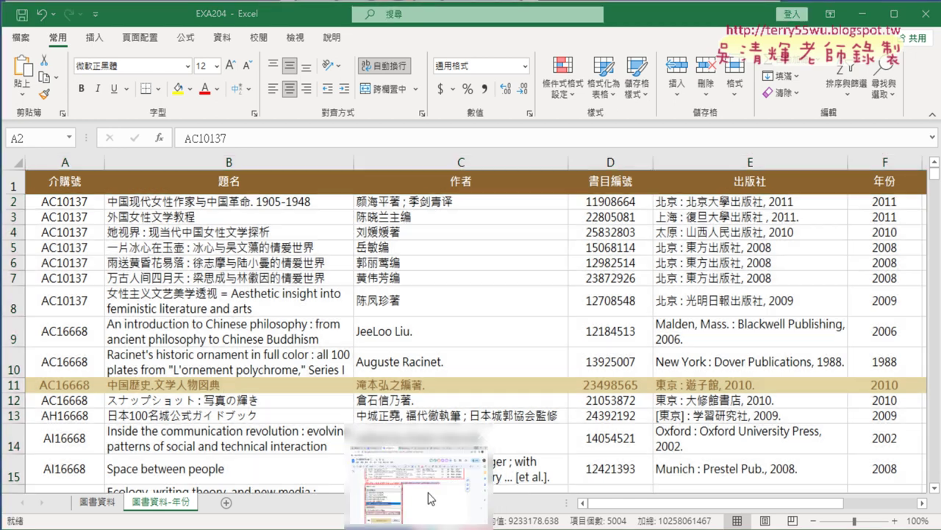
Switch back to the Google Docs notes, clear the formula highlight and scroll the page.
left_click(427, 489)
left_click(284, 251)
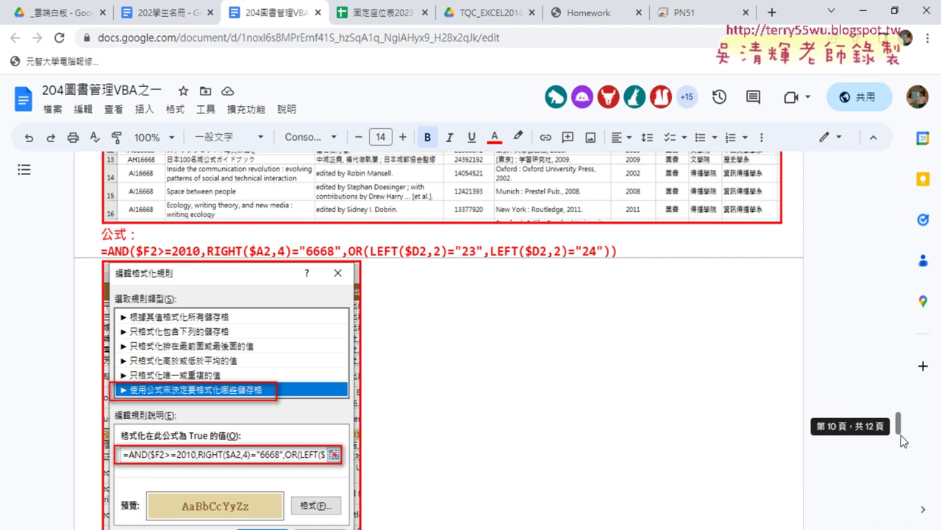
scroll(533, 374, "down", 1)
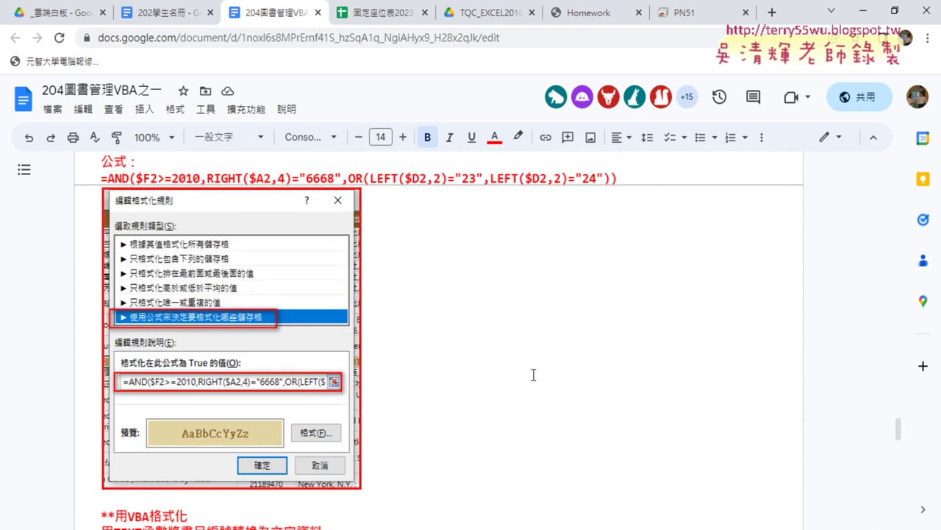